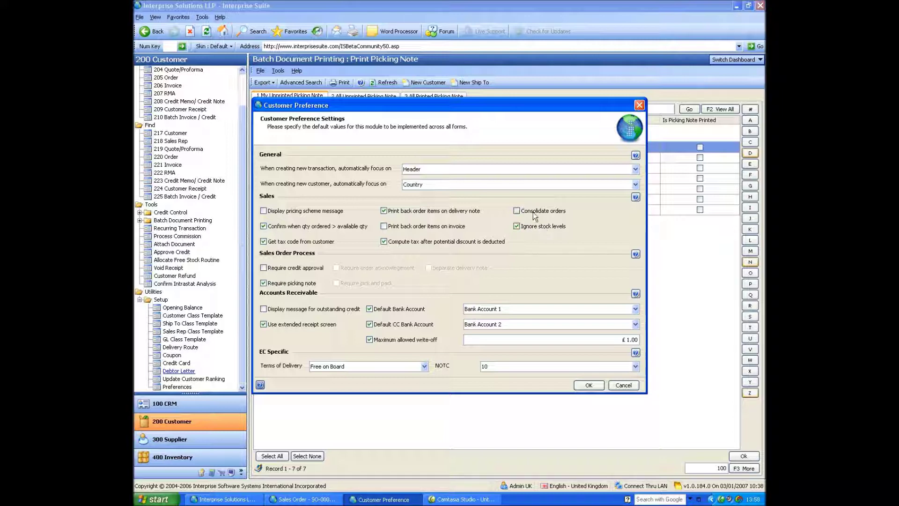
- Cancel the customer preference settings and switch to the open sales order for A French Customer Fr
click(619, 385)
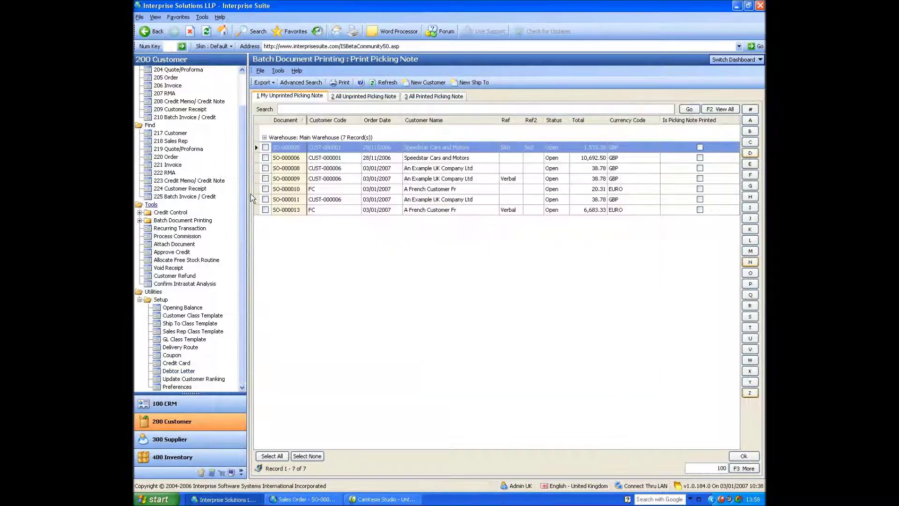
scroll(233, 84, up, 1)
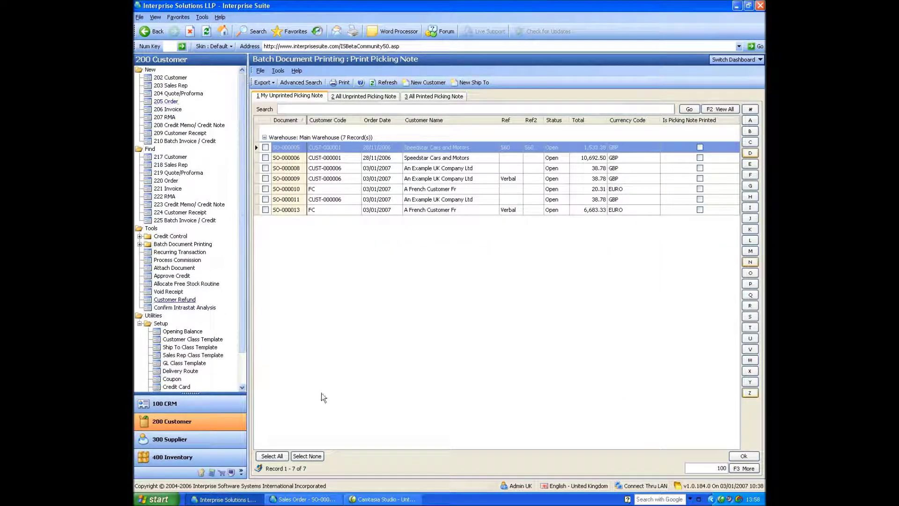
key(alt+Tab)
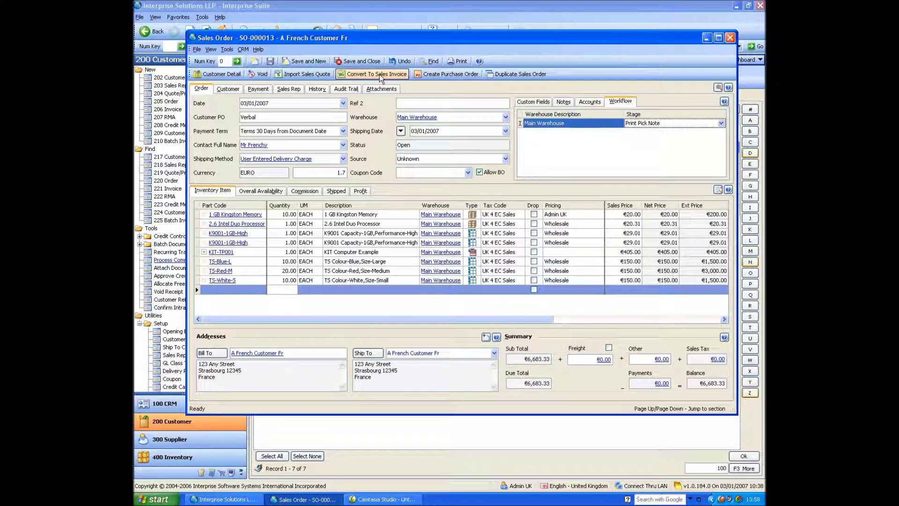
- Check the available workflow stages for the Main Warehouse, and save and close the sales order, accepting its changes
click(657, 125)
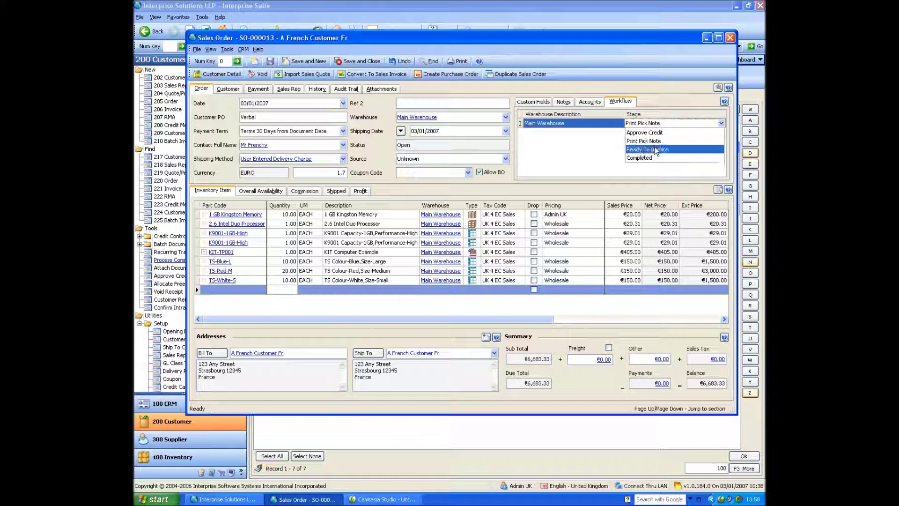
click(654, 93)
click(361, 62)
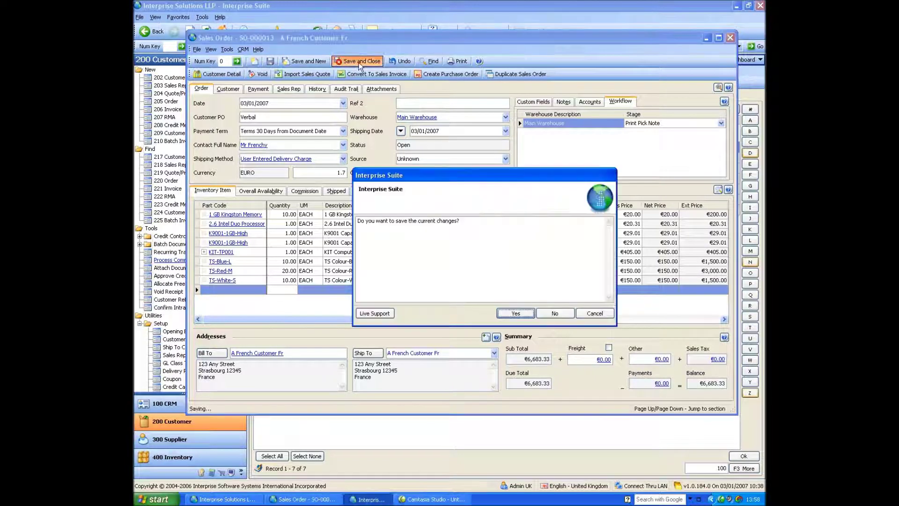
click(517, 313)
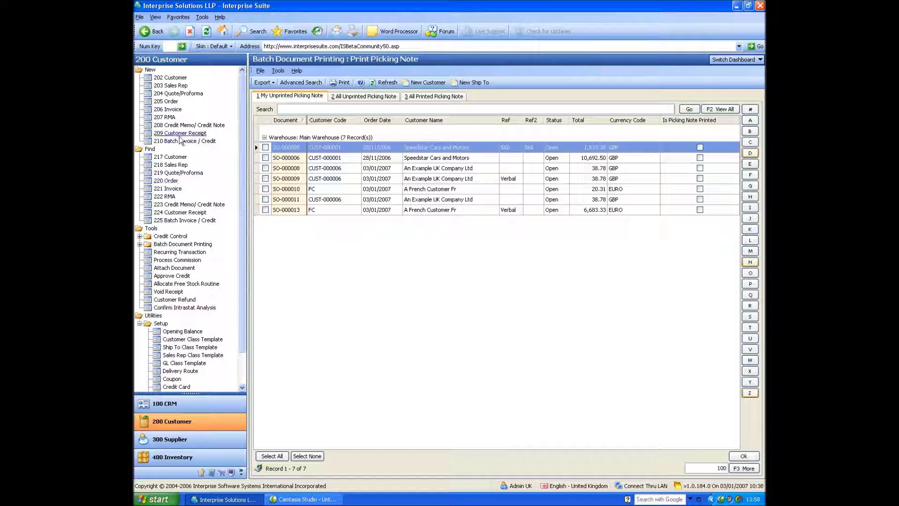
- Create a new sales invoice from the ready-to-invoice order of An Example UK Company Ltd
click(168, 111)
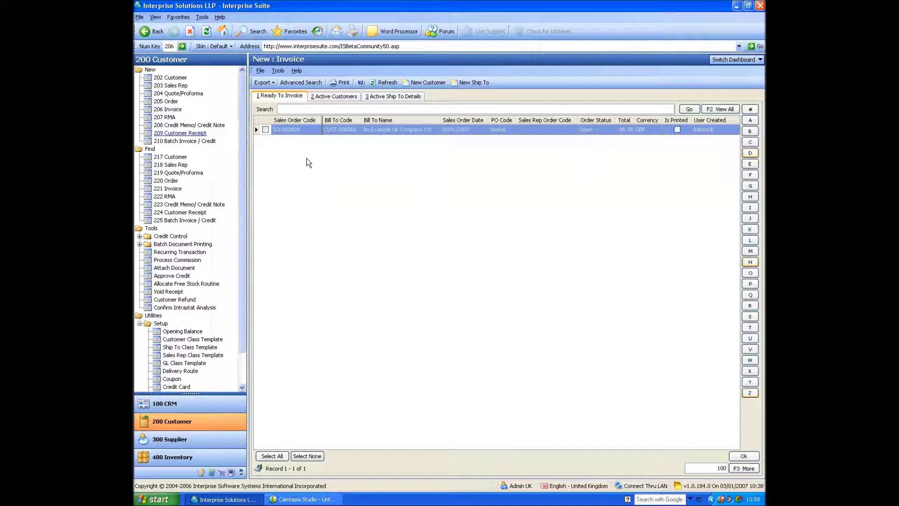
click(266, 130)
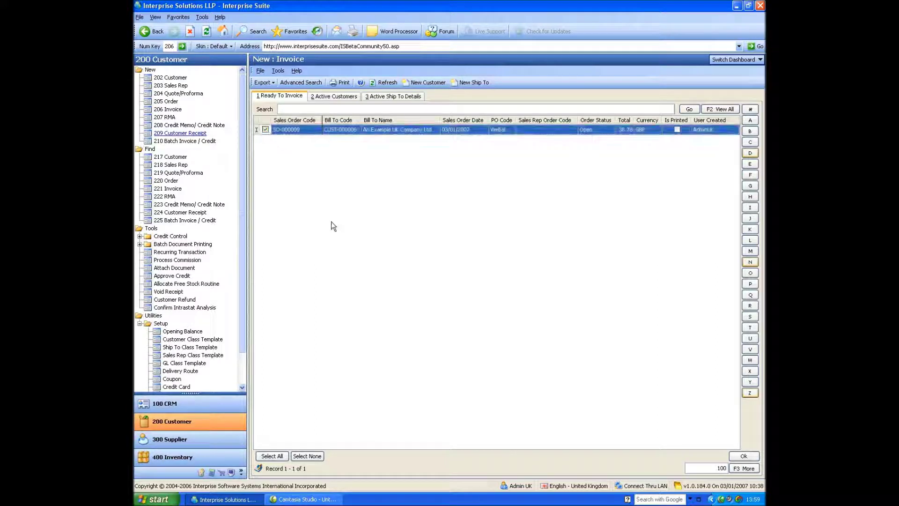
click(753, 455)
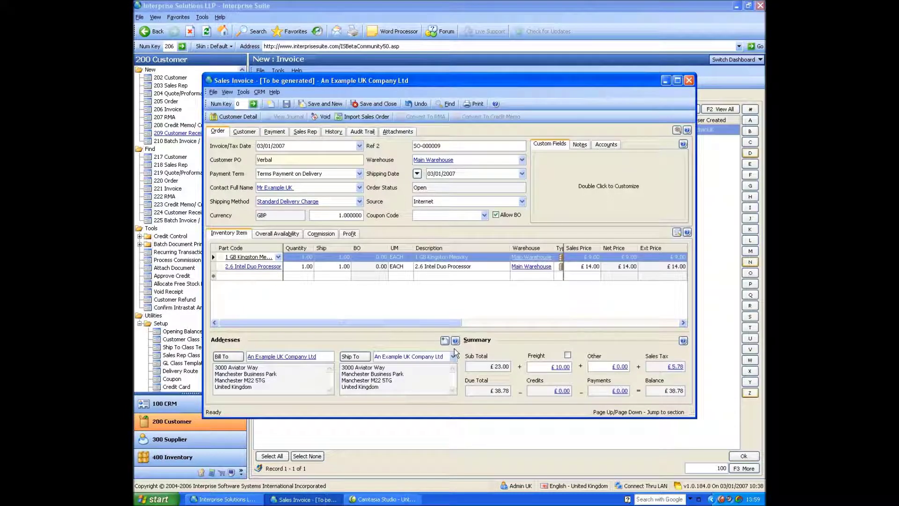
- Expand the Batch Document Printing tools to view the printable document types, and return to the sales invoice
drag(433, 82, 462, 191)
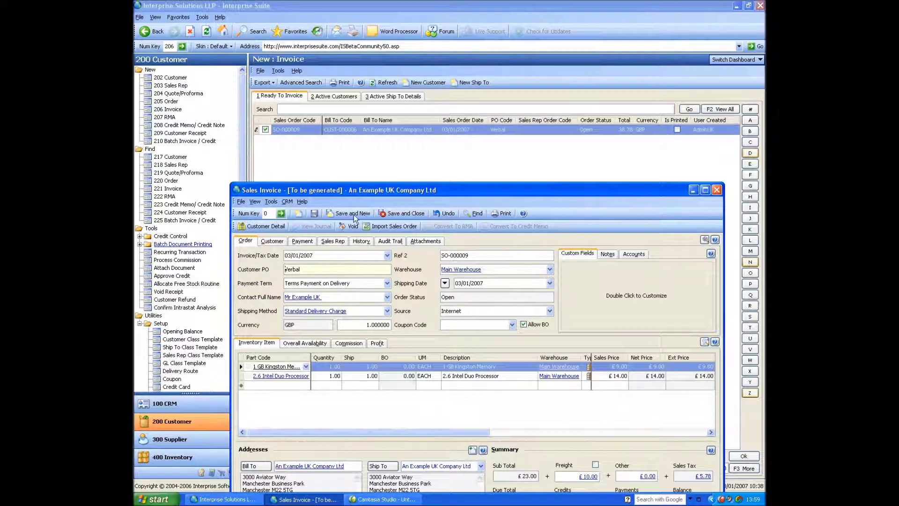
drag(469, 192, 479, 136)
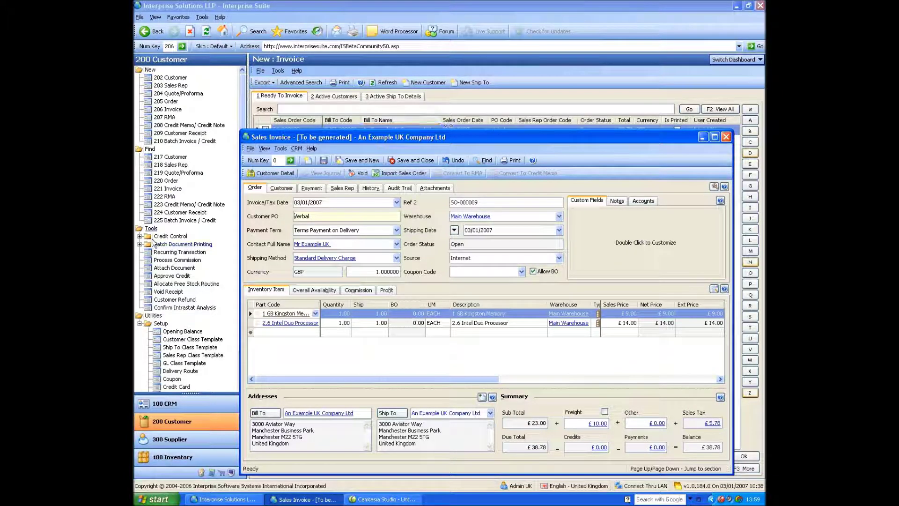
drag(374, 136, 369, 105)
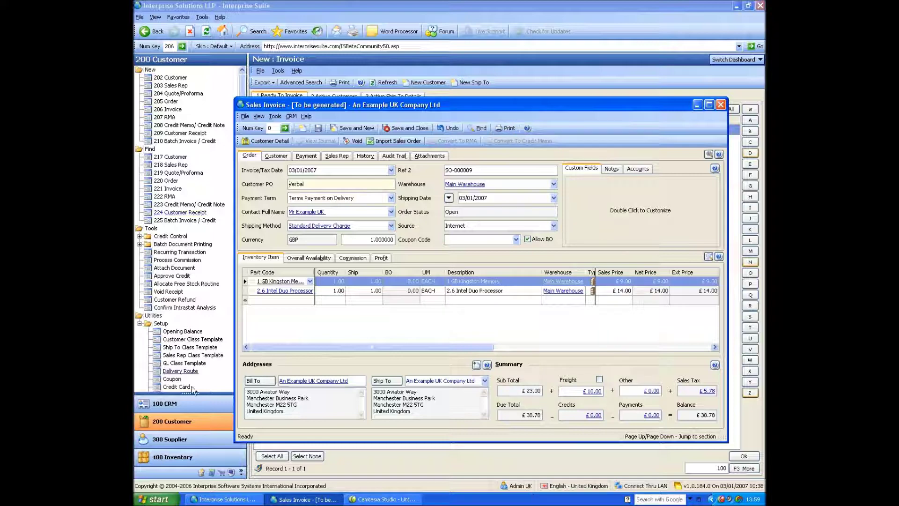
double_click(162, 245)
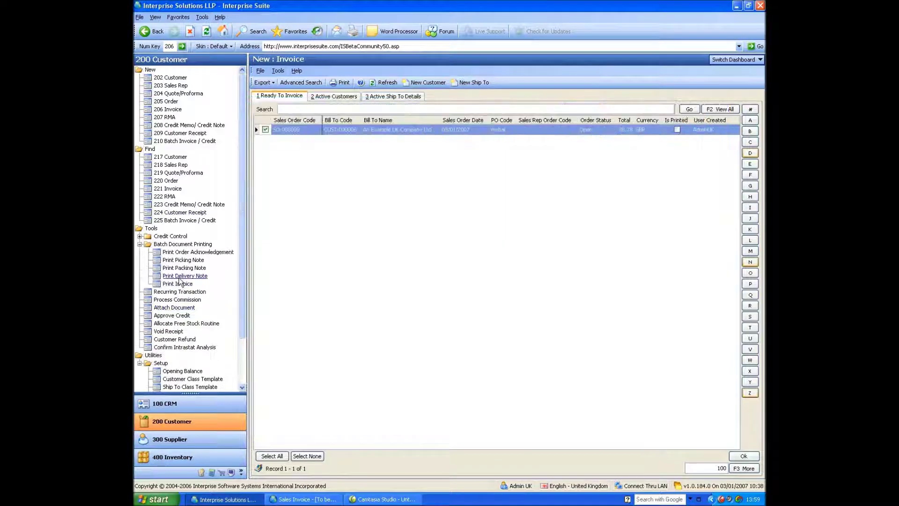
click(304, 499)
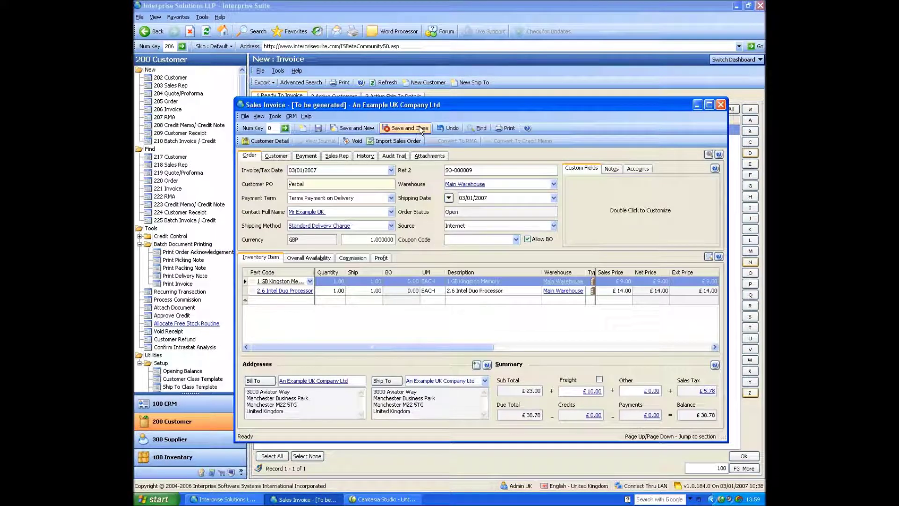
- Check the quantity, ship and back order values of the 1 GB Kingston Memory line, and save and close the invoice
click(329, 279)
click(376, 278)
click(407, 282)
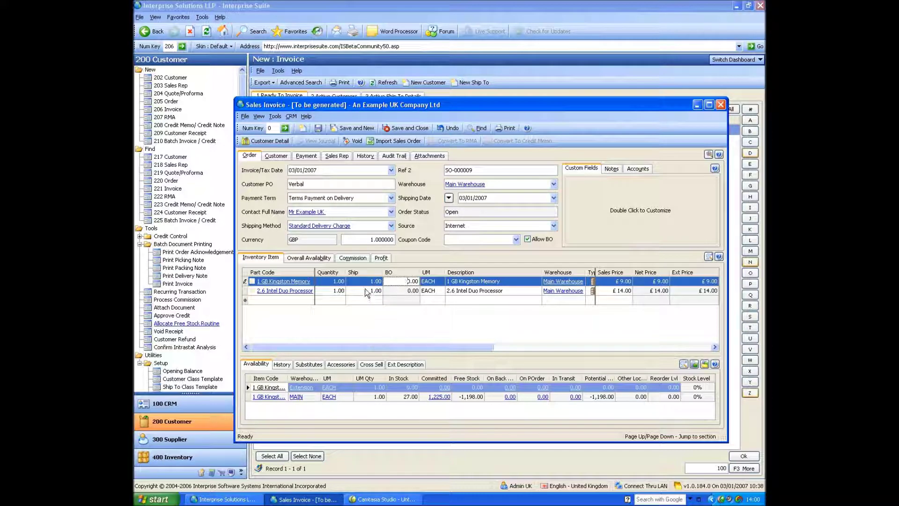
click(405, 128)
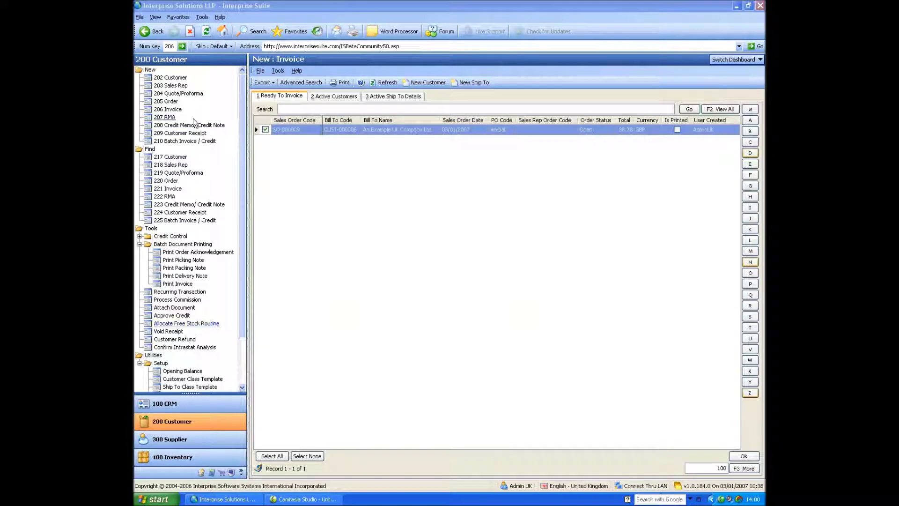
- Start a new RMA from the most recent posted invoice of An Example UK Company Ltd
click(171, 119)
click(172, 118)
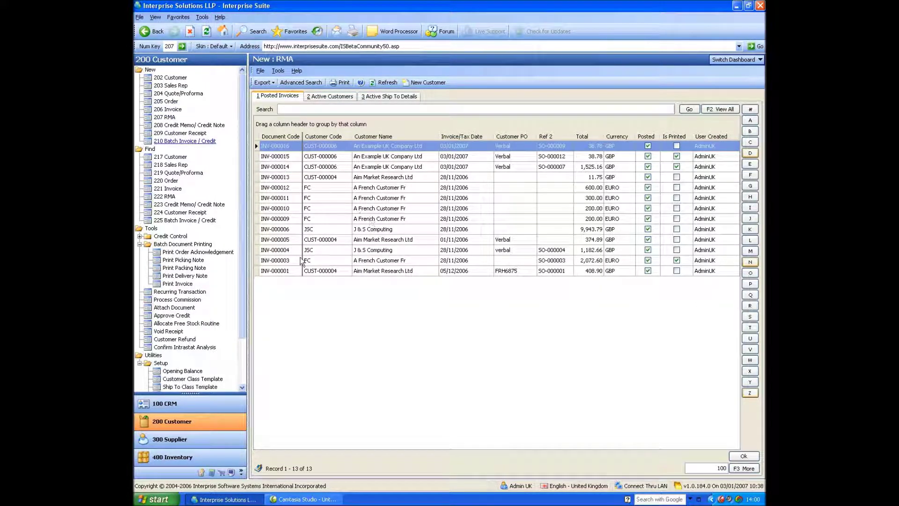
click(335, 99)
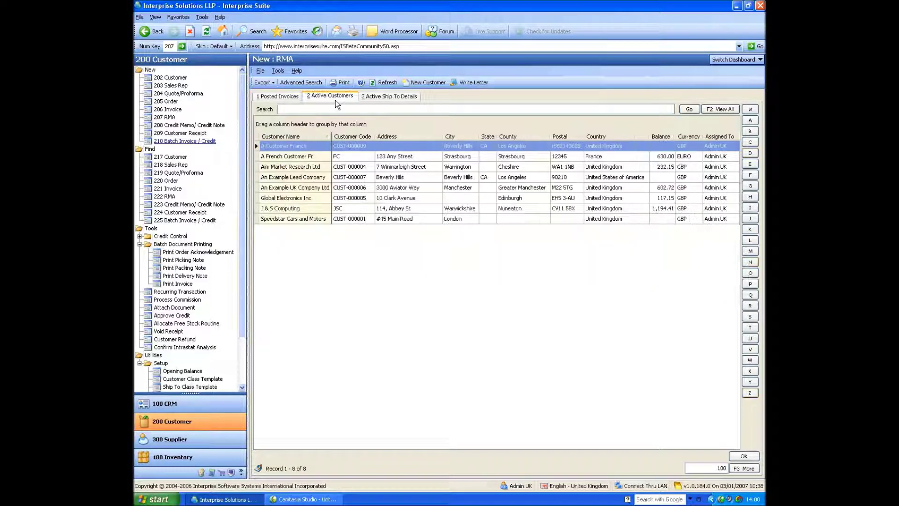
click(285, 97)
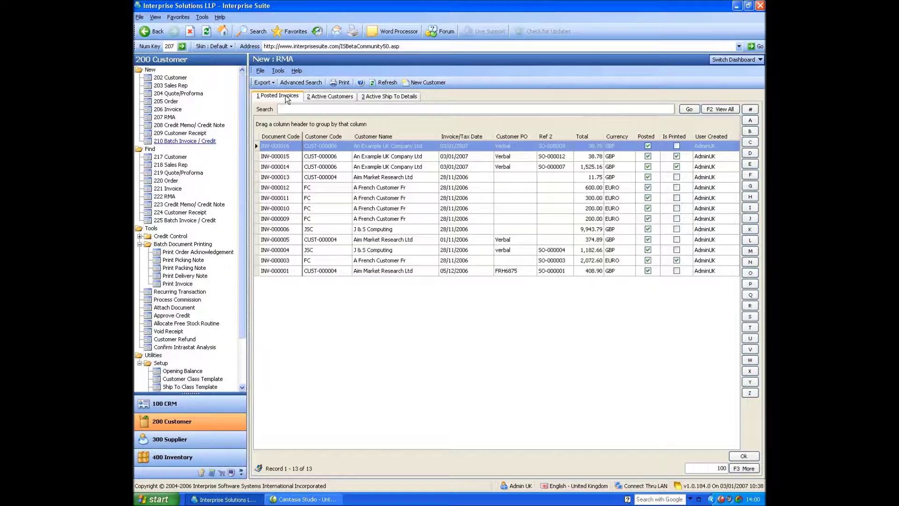
double_click(291, 147)
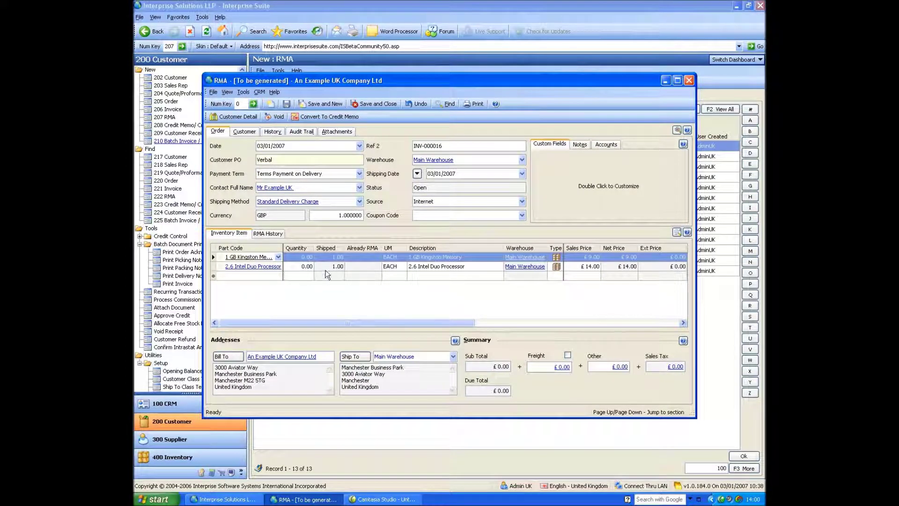
- Set the RMA quantity of the 1 GB Kingston Memory to 1, and save and close the RMA
click(300, 259)
text(1)
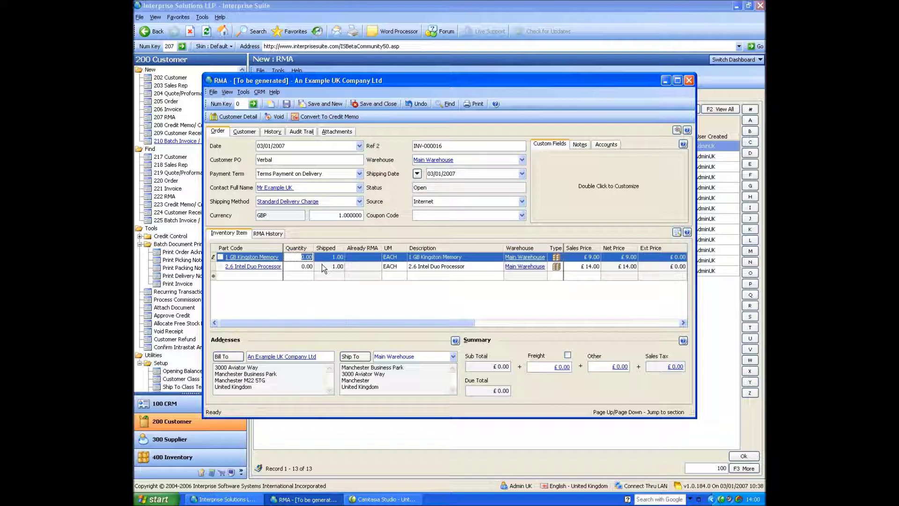
click(302, 275)
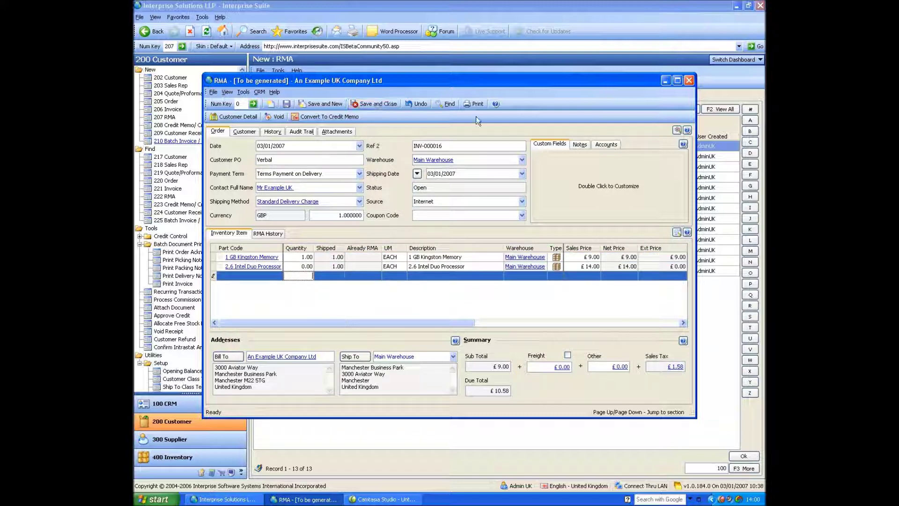
click(387, 103)
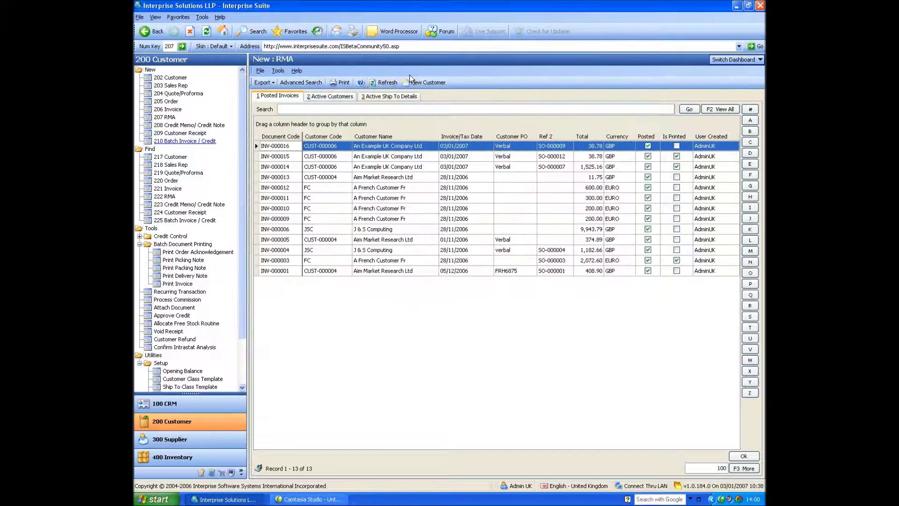
- View the open RMAs available for a credit note, and start a new customer receipt for A French Customer Fr
click(190, 125)
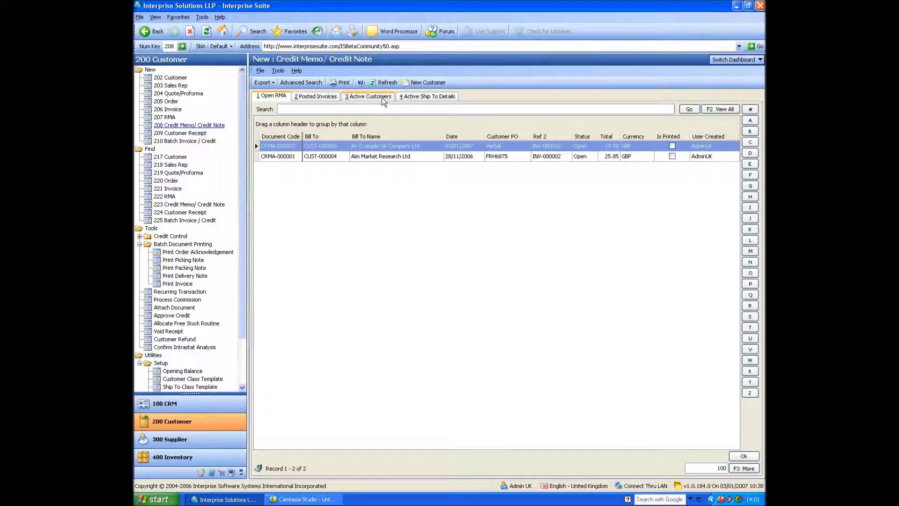
click(185, 134)
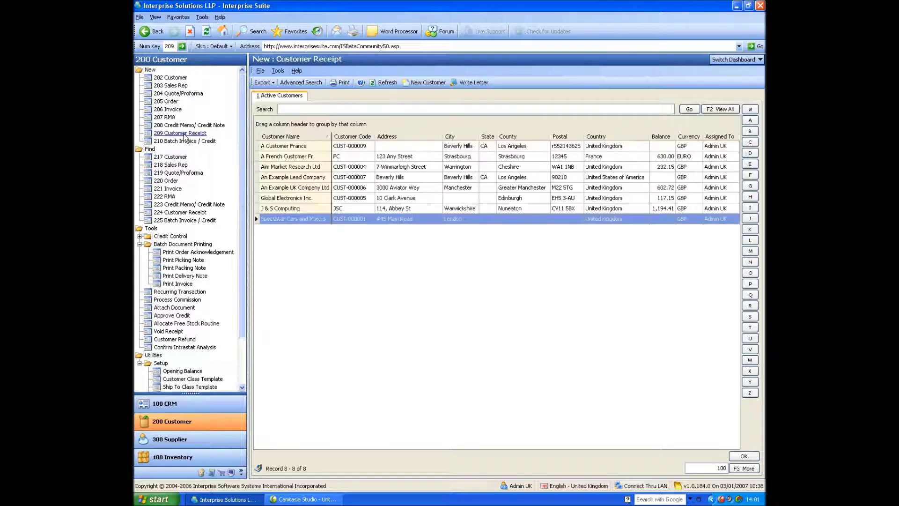
click(289, 157)
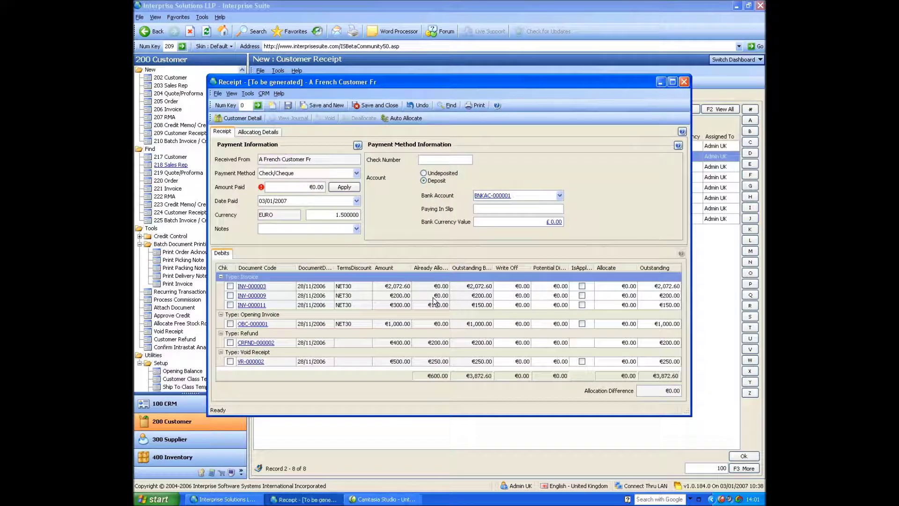
- Set the receipt's amount paid to €10.00, and enter the check number and the paying-in slip reference rt34tr34
click(299, 186)
text(10,)
key(Tab)
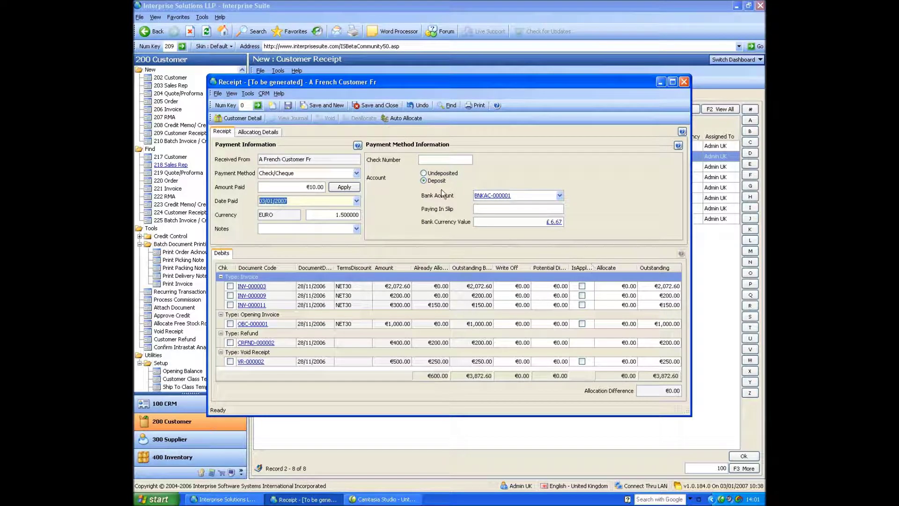
click(441, 160)
text(53654)
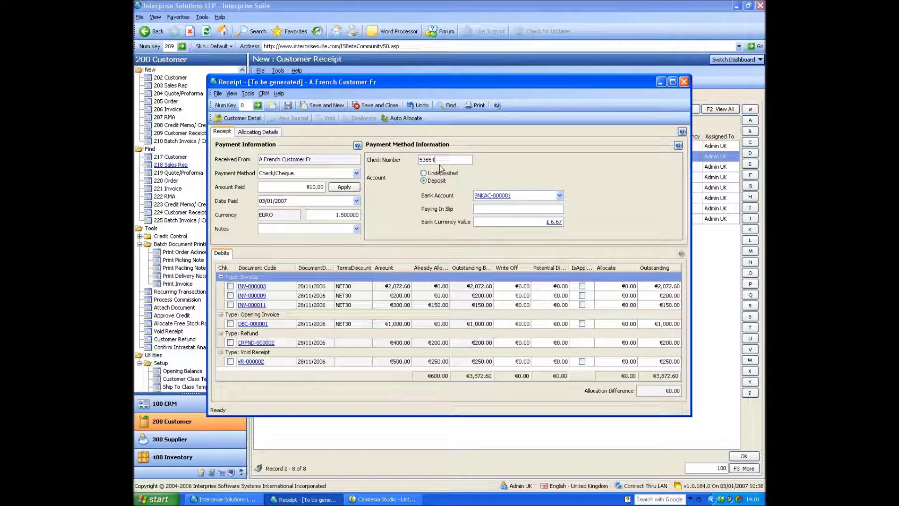
click(505, 209)
text(rt34tr34)
- Review the receipt's bank currency value details, and save the receipt with the EURO Bank Account as its bank account
click(554, 222)
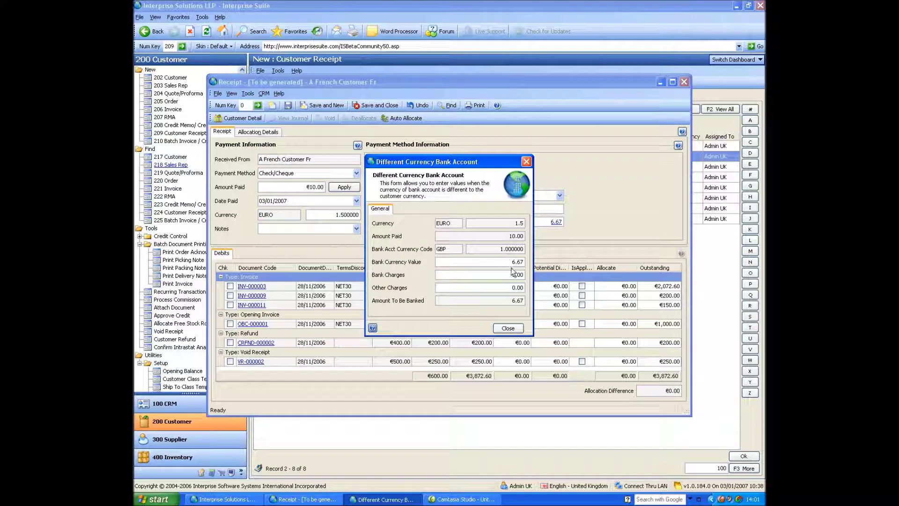
click(508, 328)
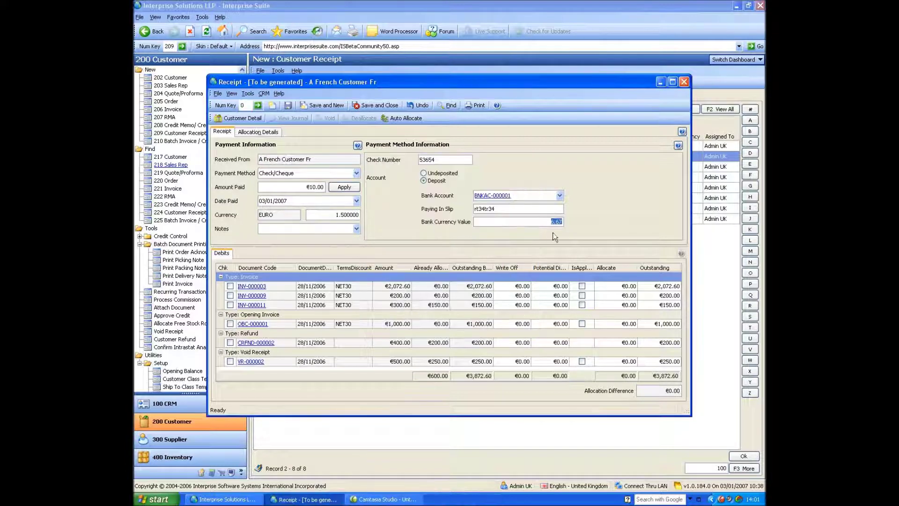
click(560, 196)
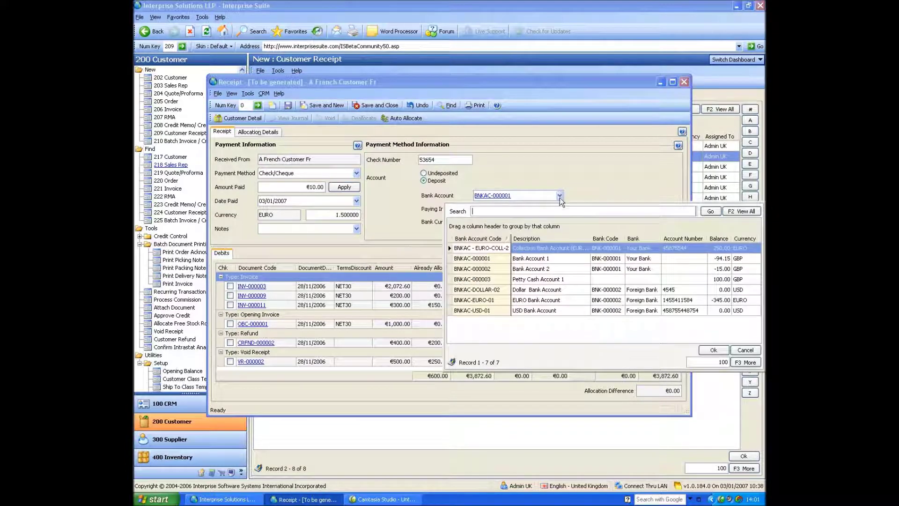
double_click(496, 301)
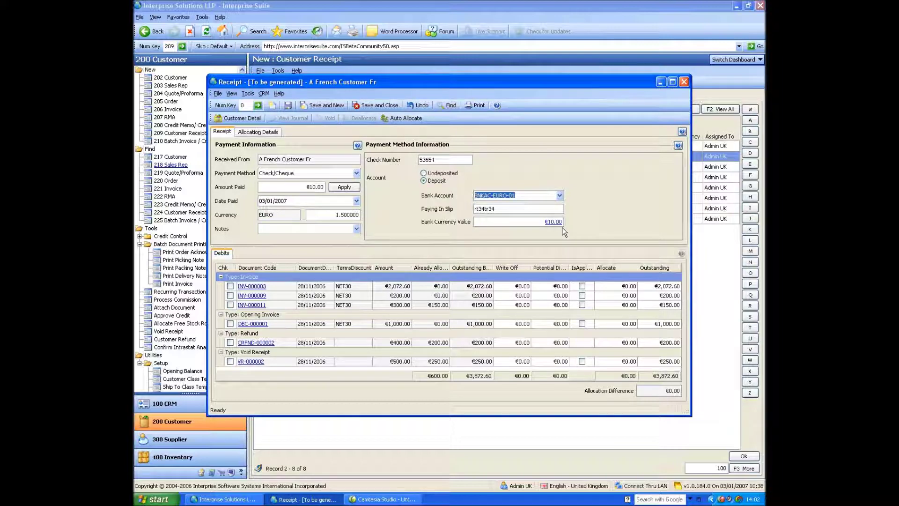
click(288, 105)
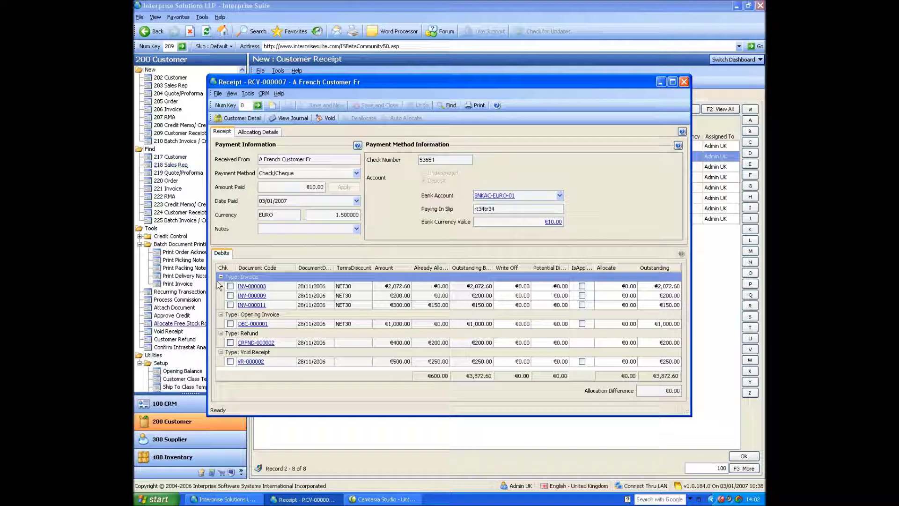
- Open the receipt's allocation details, select and deselect the first credit memo, and examine the receipts available for allocation
click(260, 131)
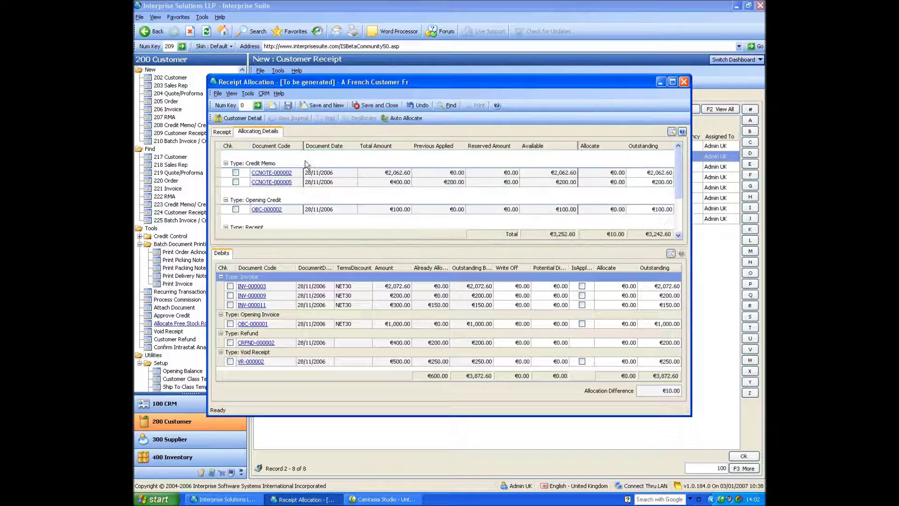
click(235, 172)
click(236, 172)
scroll(679, 188, down, 3)
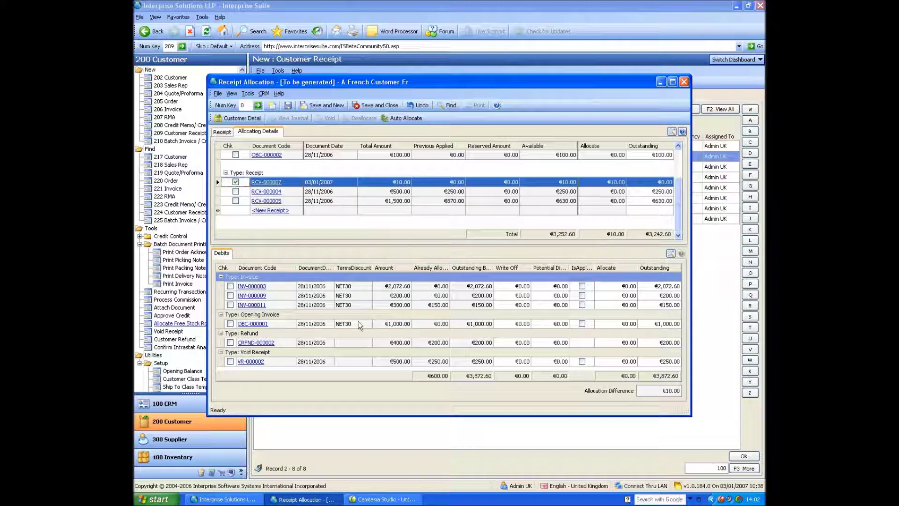
- Allocate the €10.00 receipt to the first invoice in the debits list, then save and close the receipt allocation
click(230, 286)
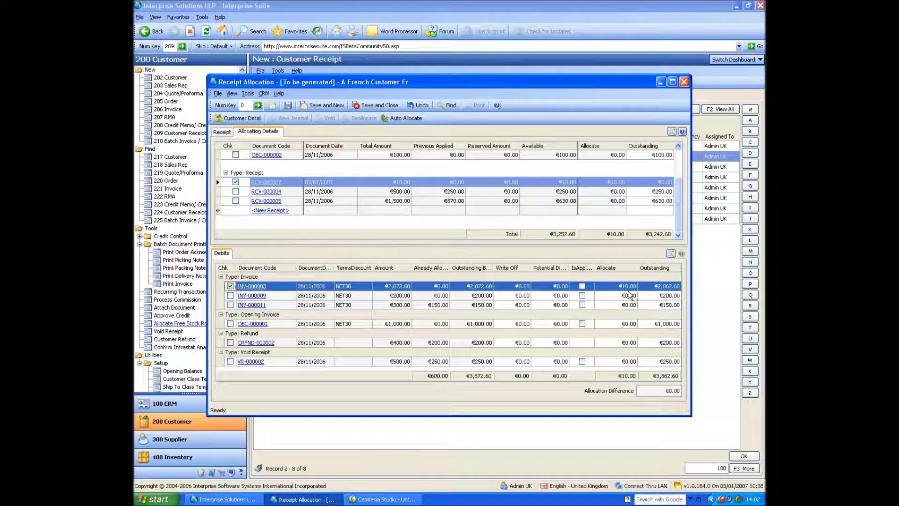
click(670, 289)
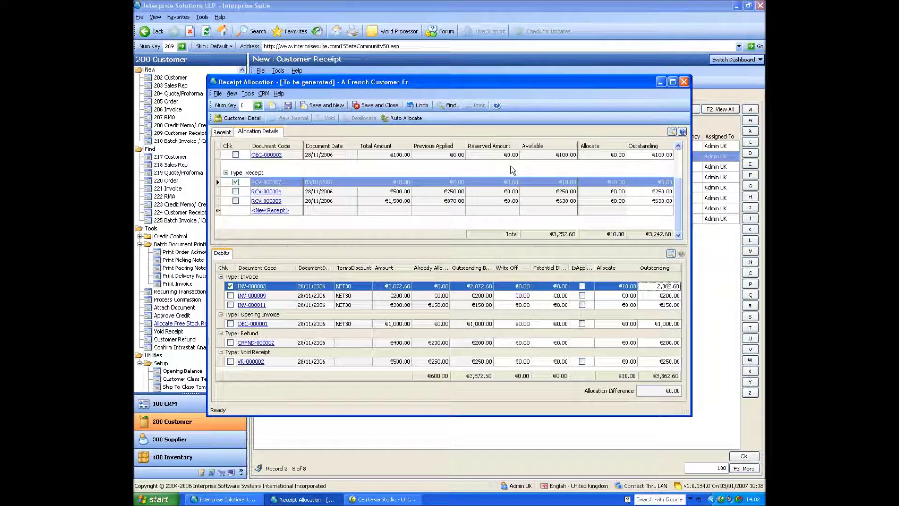
click(377, 105)
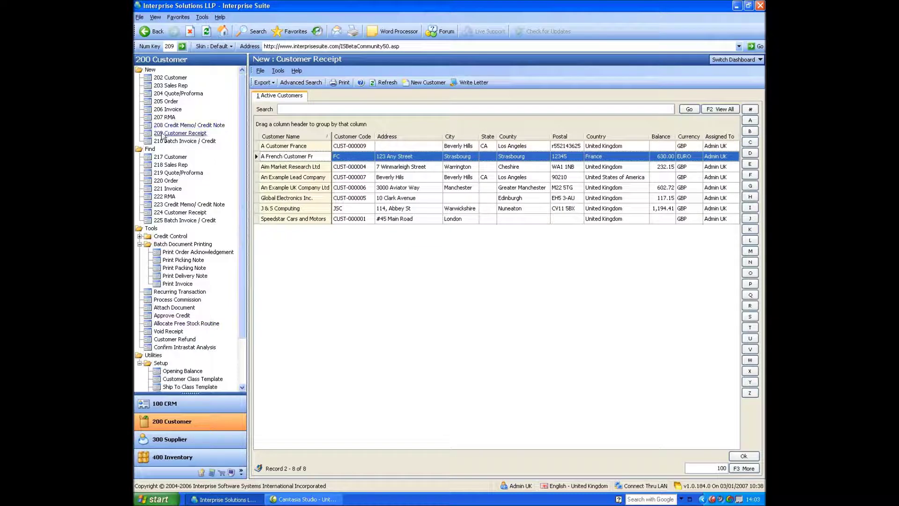
- Review the stages of the open sales orders, and switch the expanded tool group from Batch Document Printing to Credit Control
click(165, 181)
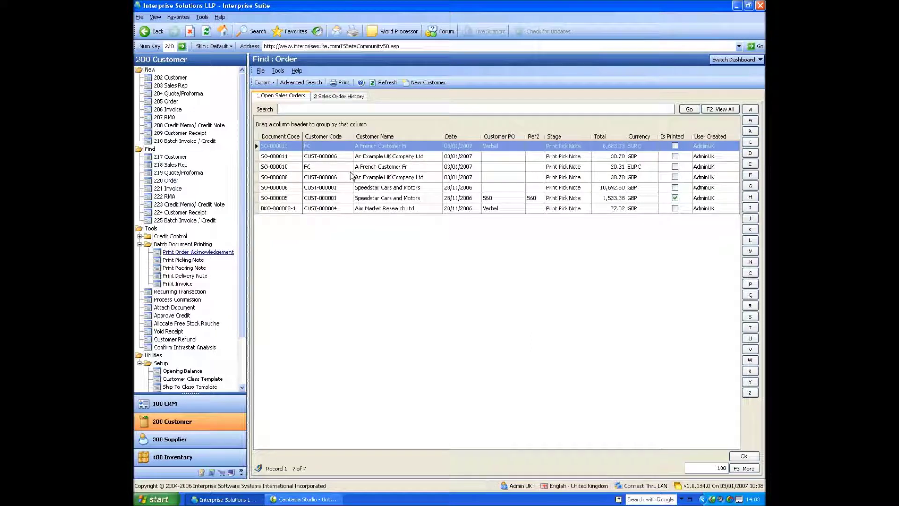
click(560, 199)
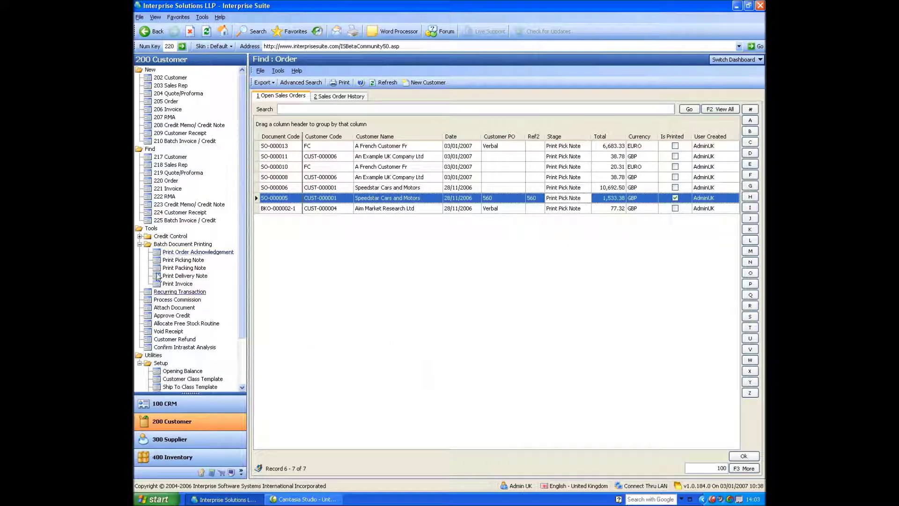
click(140, 244)
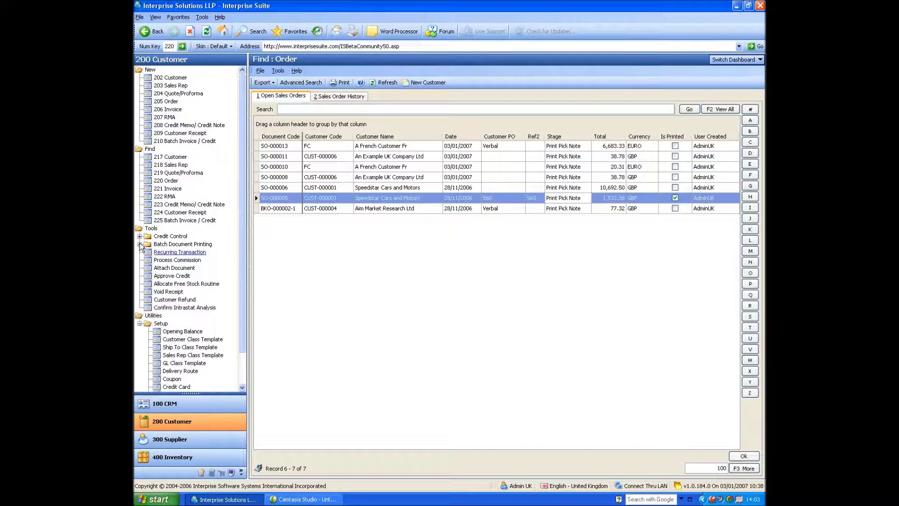
click(139, 236)
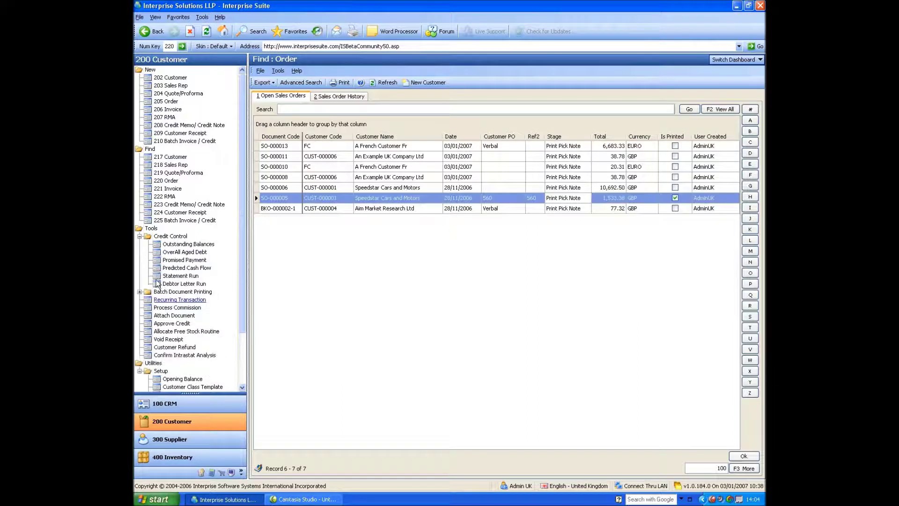
- Review the top 10 outstanding balances, checking J & S Computing, A French Customer Fr and An Example UK Company Ltd, and close them
click(197, 244)
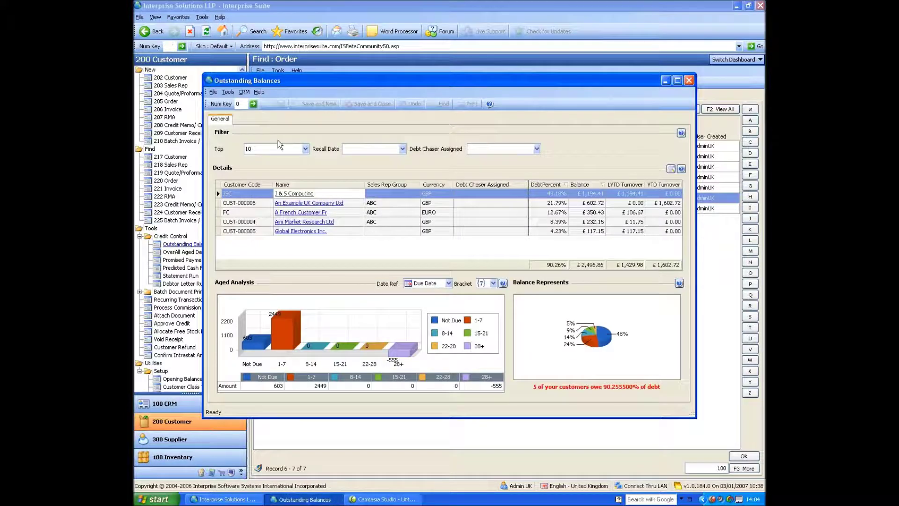
click(266, 150)
click(286, 127)
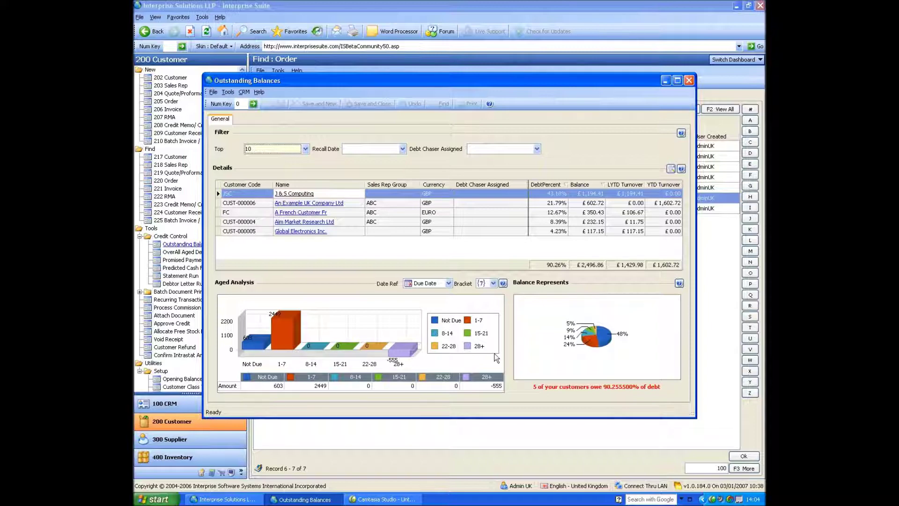
click(595, 195)
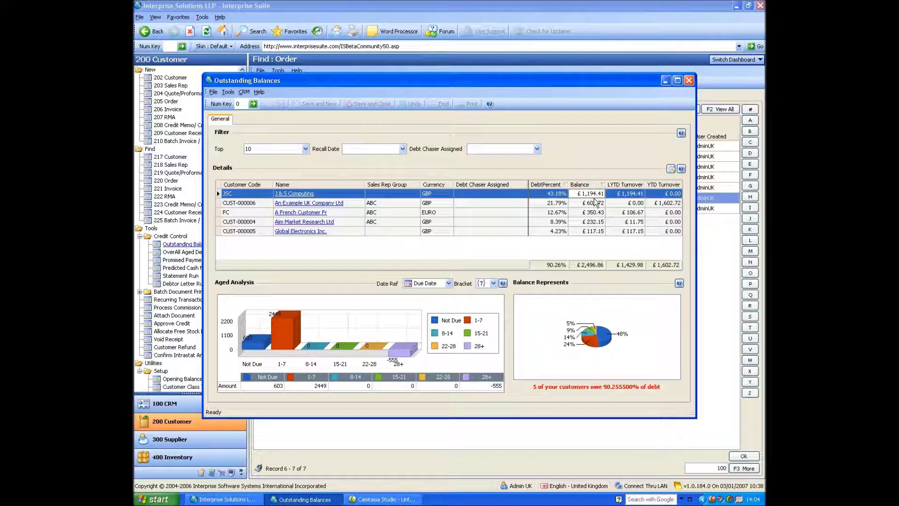
click(442, 213)
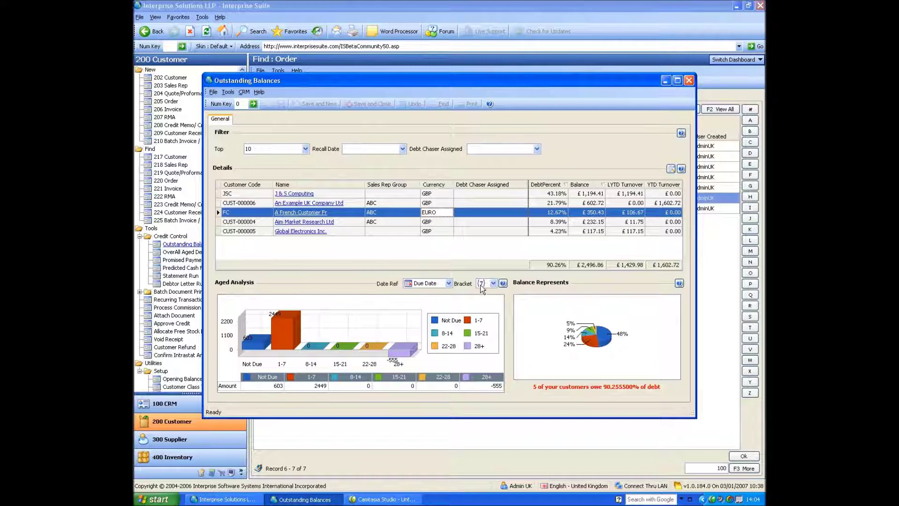
click(315, 206)
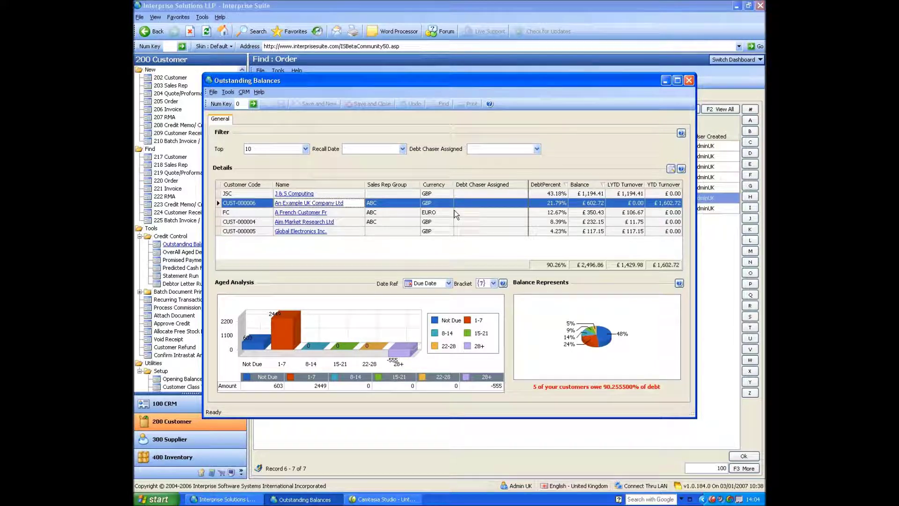
click(689, 81)
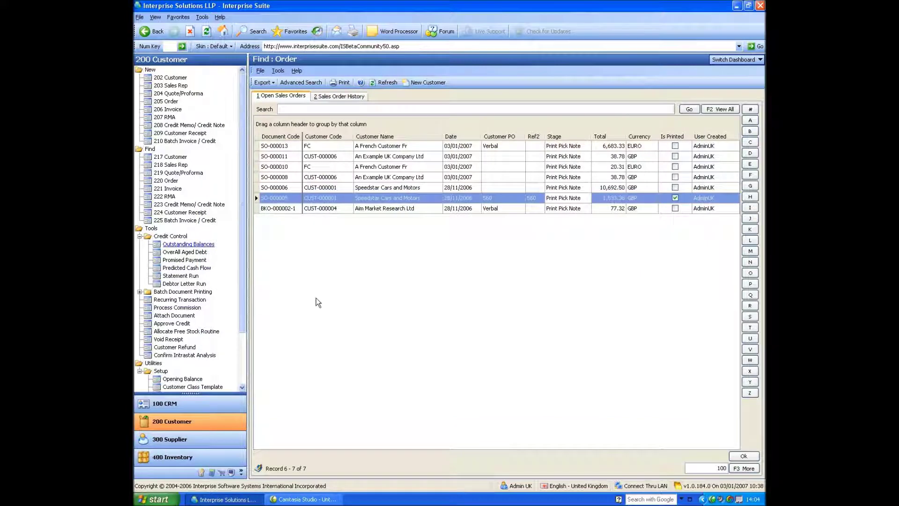
- Open the overall aged debt, and examine its date reference options, bracket options and the Global Electronics Inc. figures
click(177, 252)
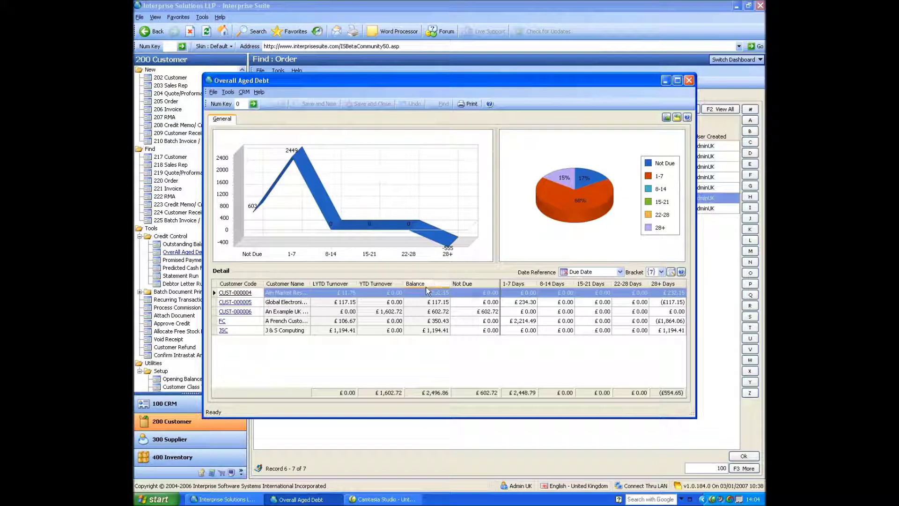
click(620, 272)
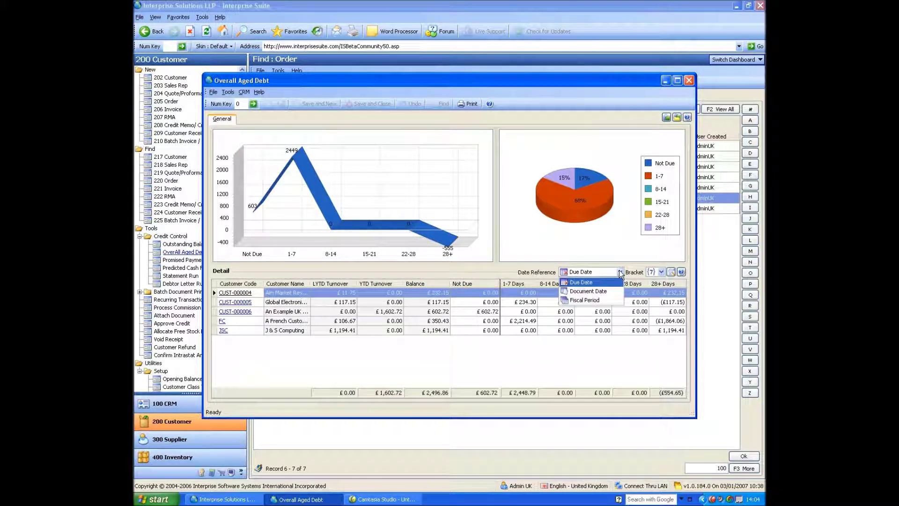
click(623, 272)
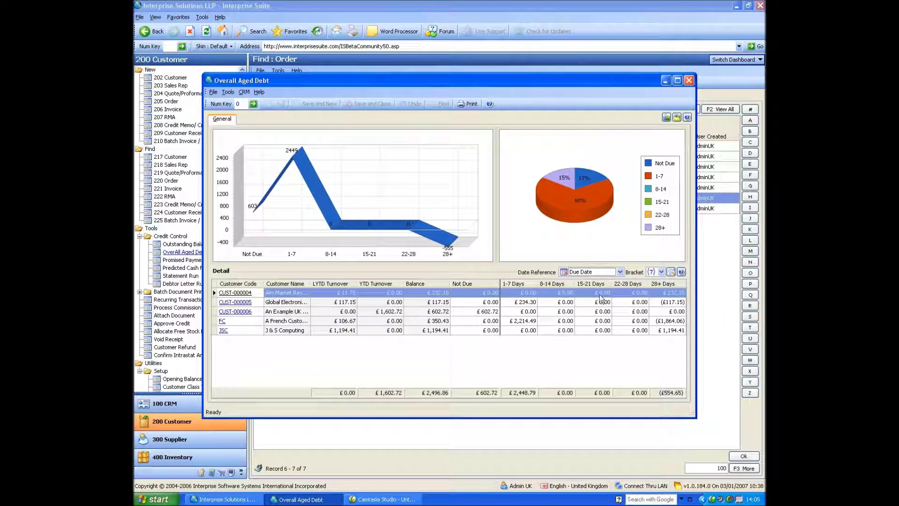
click(661, 272)
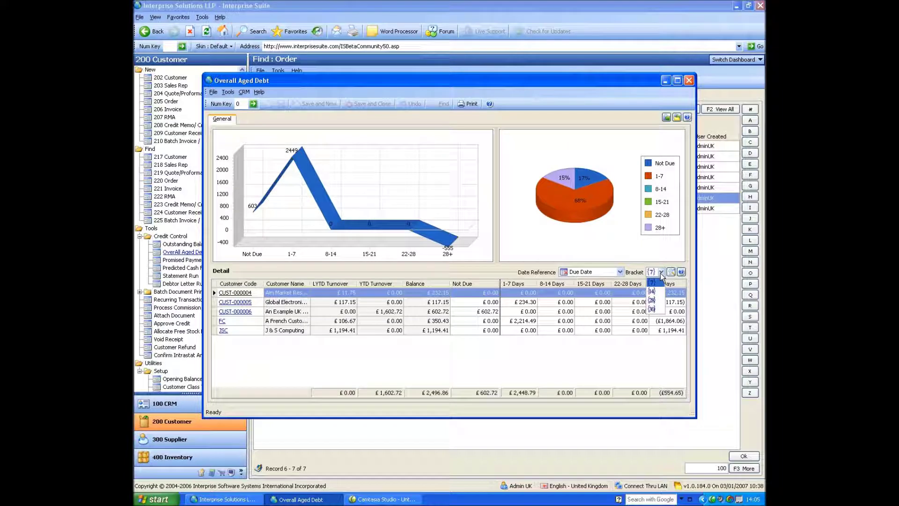
click(638, 272)
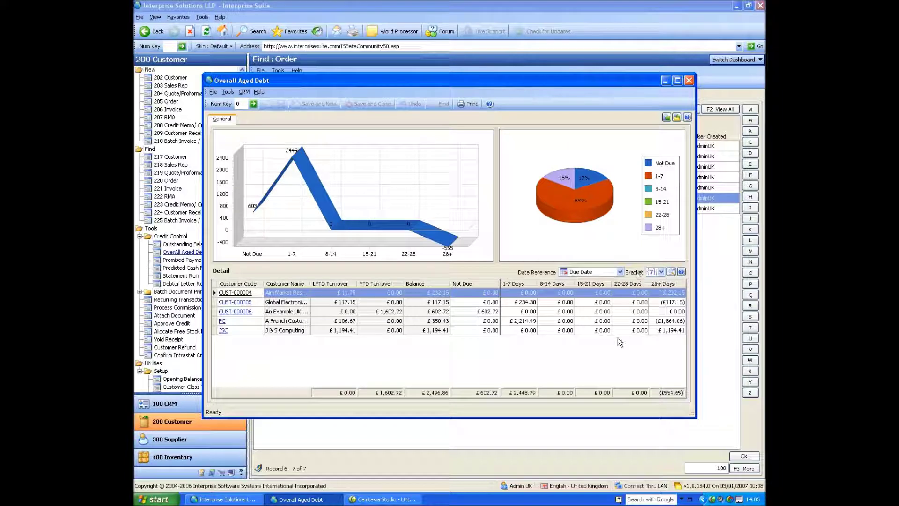
click(380, 303)
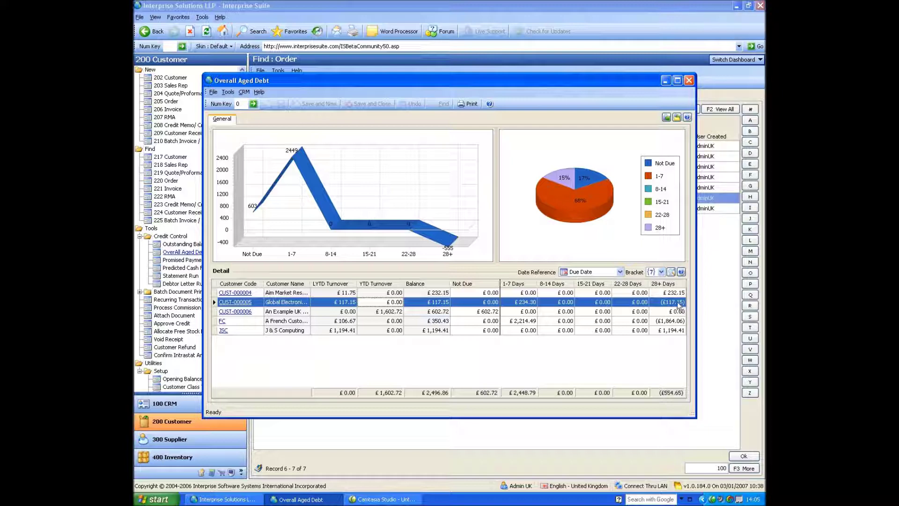
- Set the aged debt's date reference to Document Date and its bracket to 28 days
click(620, 272)
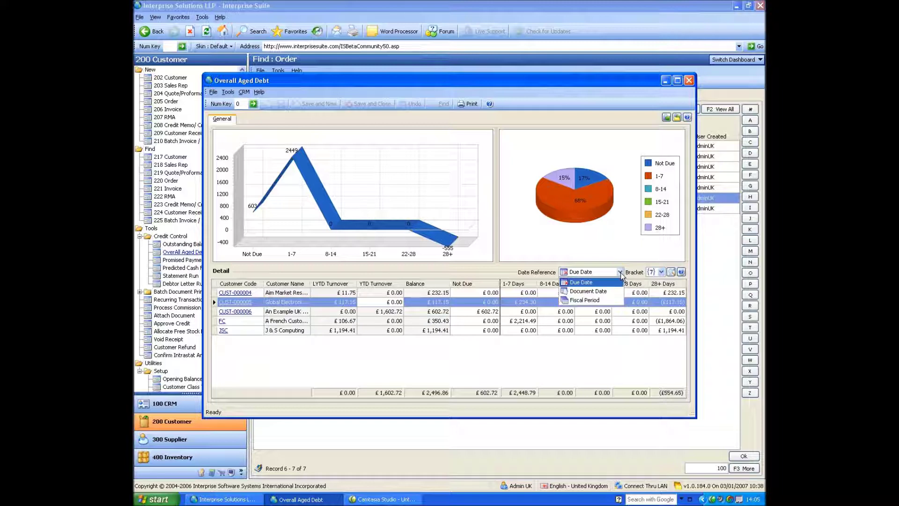
click(615, 292)
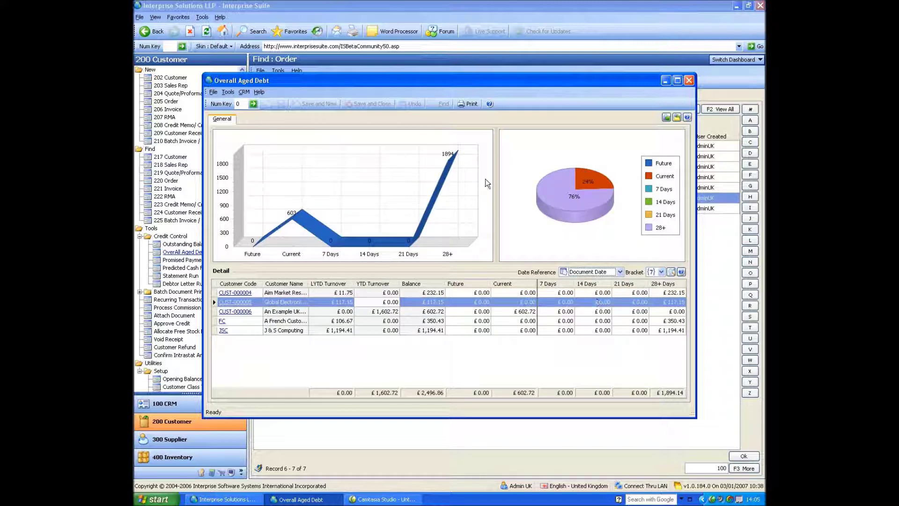
click(661, 271)
click(657, 300)
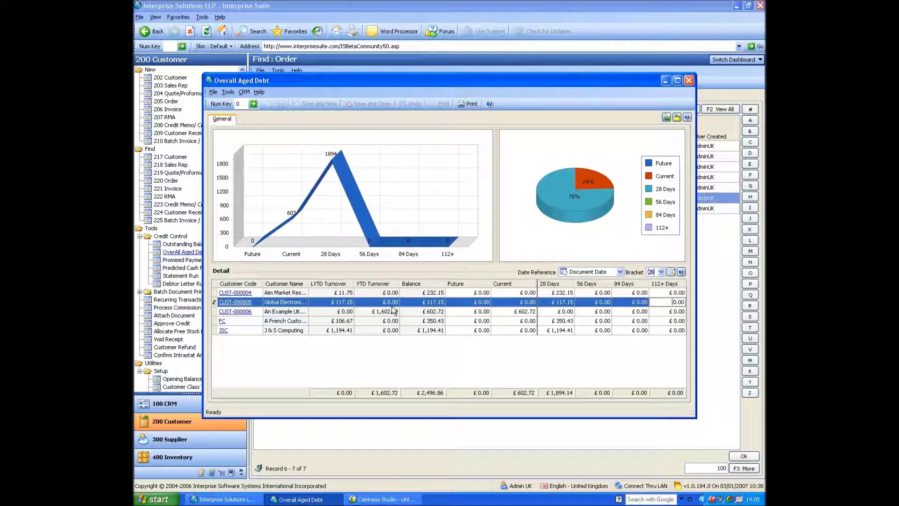
- Open An Example UK Company Ltd's customer record from the aged debt, and move it clear of the aged debt figures
click(272, 313)
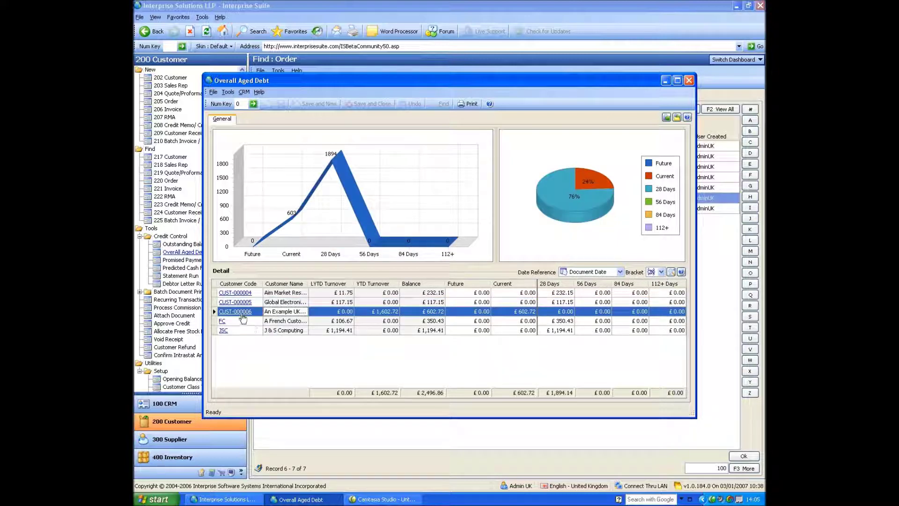
click(237, 311)
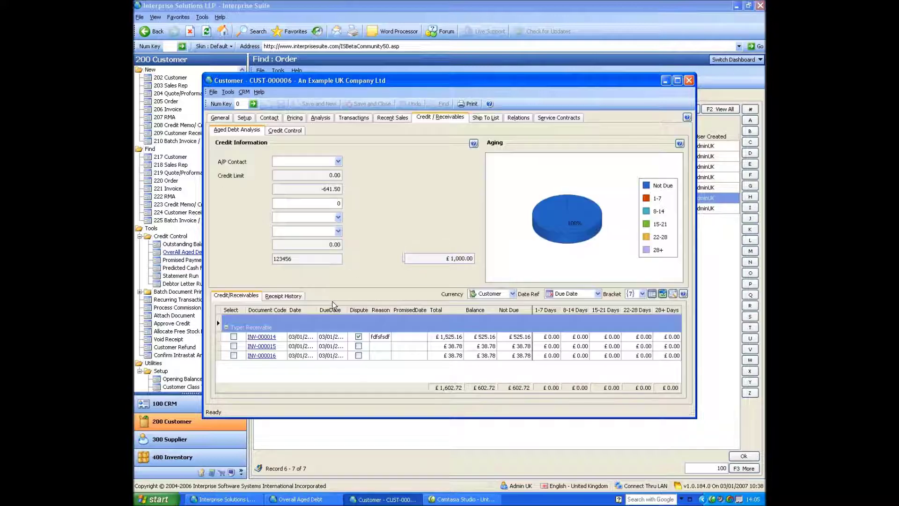
drag(644, 80, 616, 372)
- Sort the aged debt customers by their 28 Days amounts in descending order, and select the J & S Computing entry
click(564, 284)
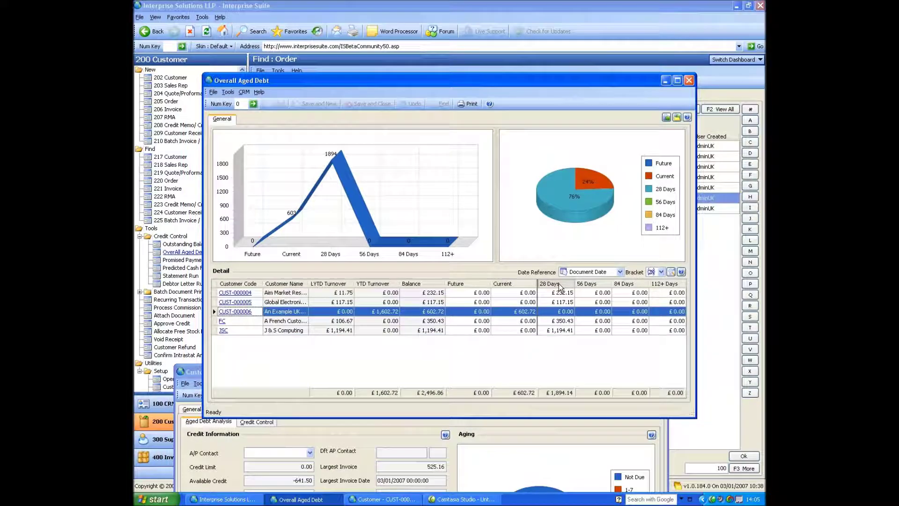
click(564, 284)
click(564, 294)
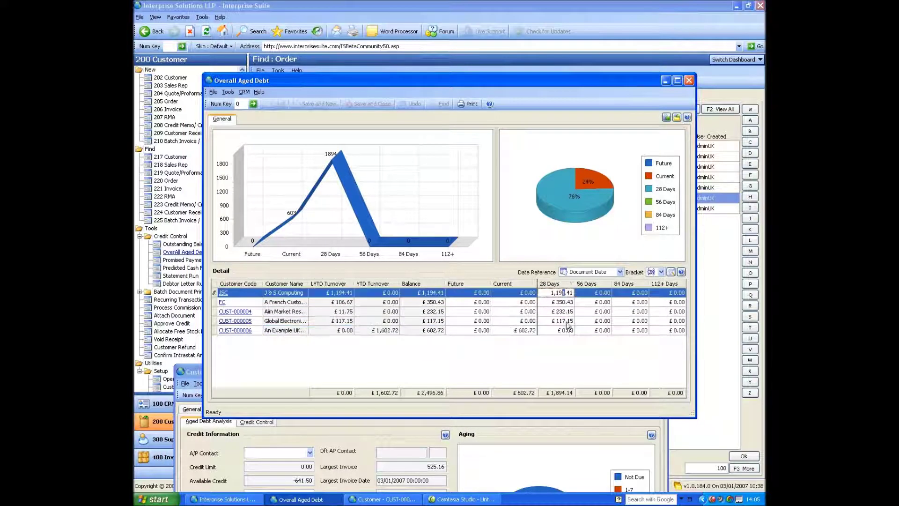
- Review An Example UK Company Ltd's credit and receivables details, and close both the customer record and the overall aged debt
click(355, 442)
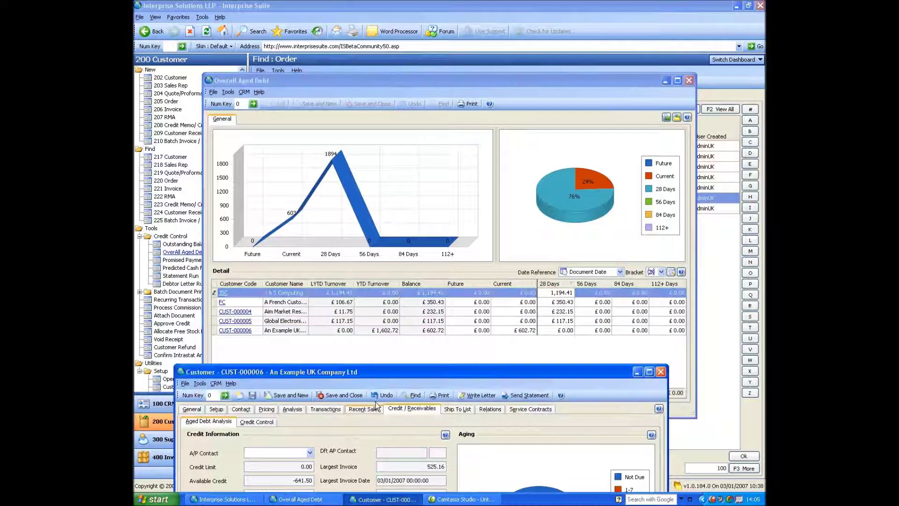
drag(379, 376, 437, 100)
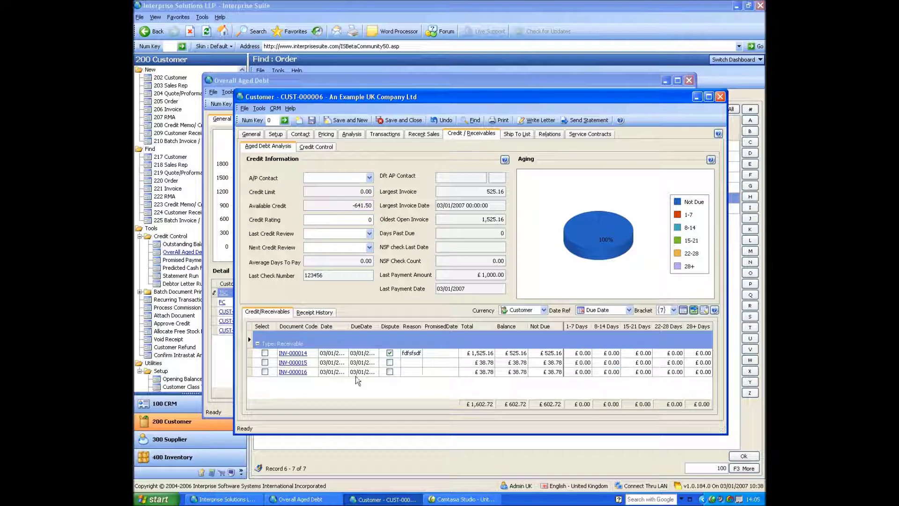
click(720, 97)
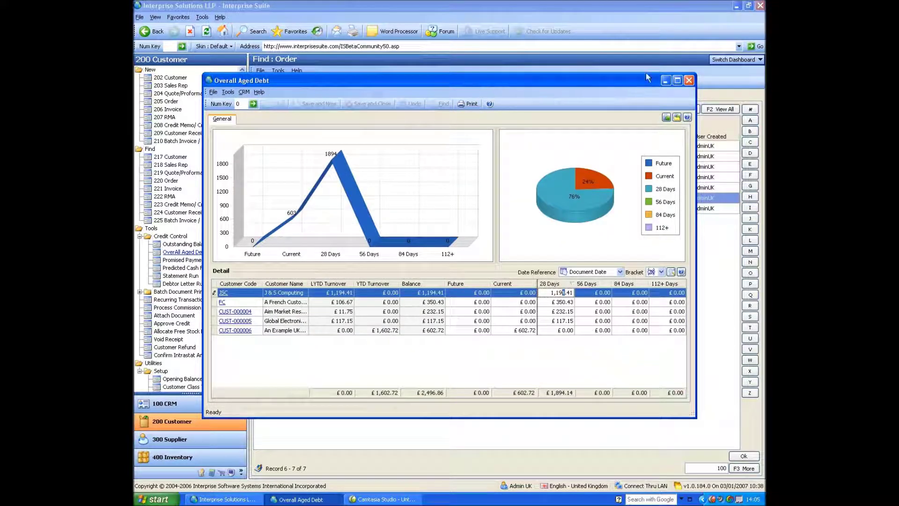
click(688, 81)
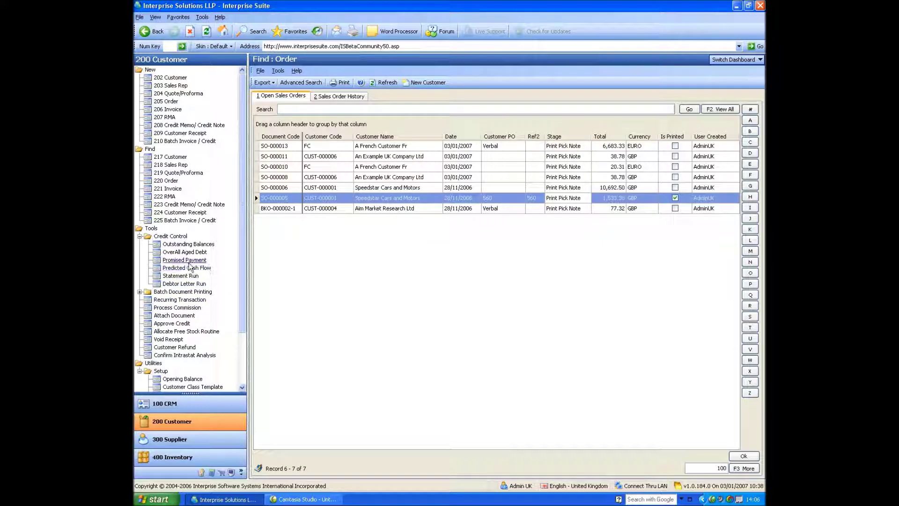
- Review the predicted cash flow's daily and cumulative charts, expand its details list to examine the documents, and close it
click(187, 269)
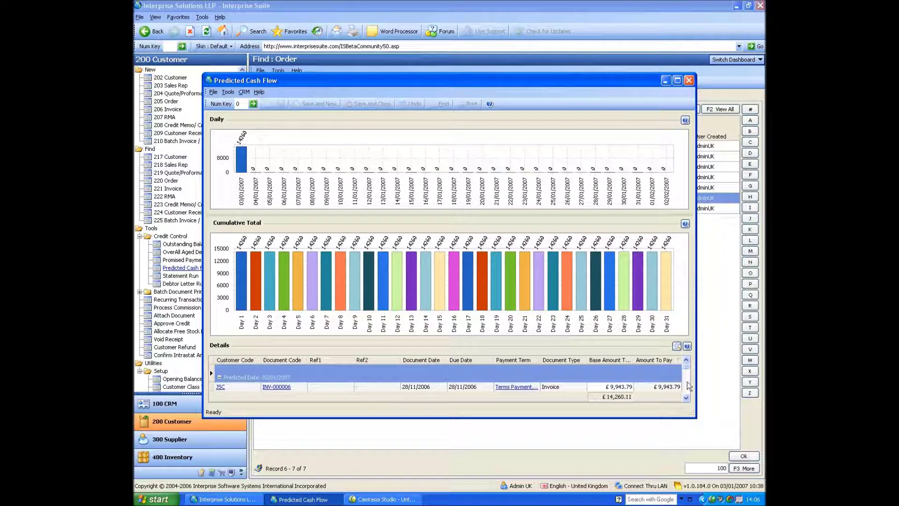
click(677, 345)
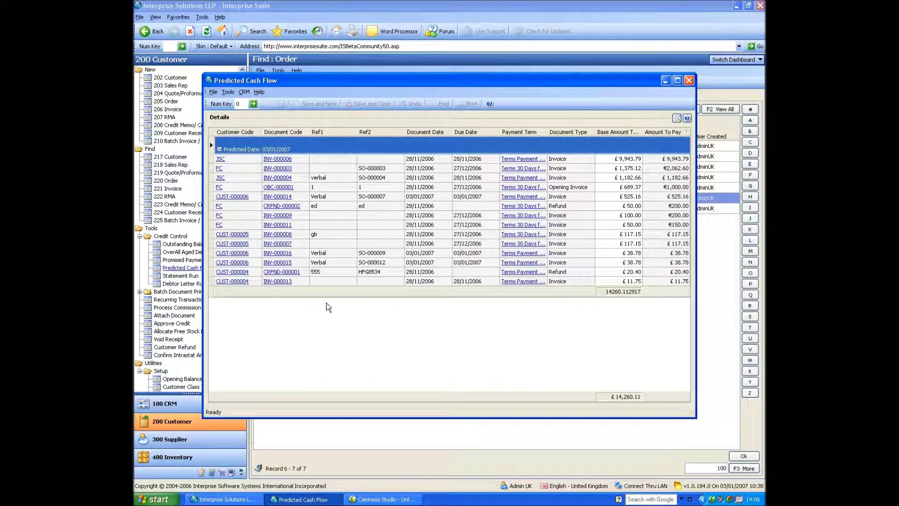
click(677, 118)
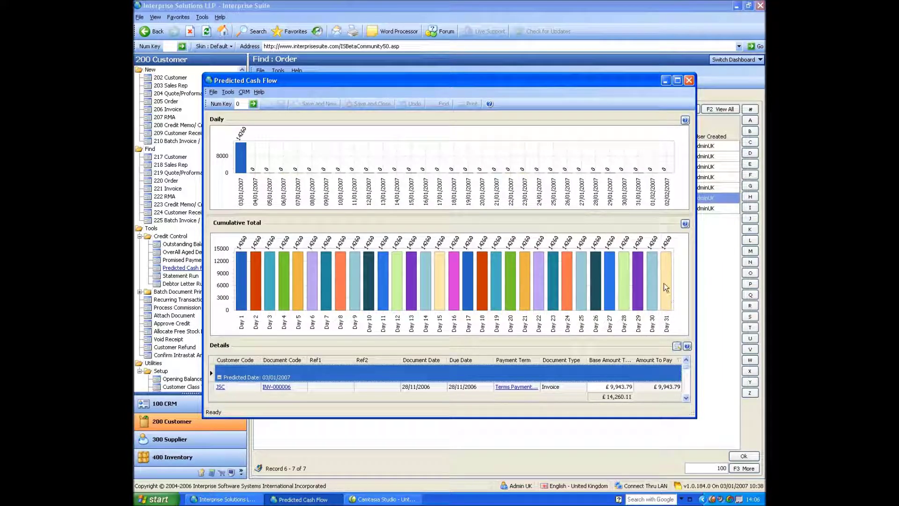
click(689, 81)
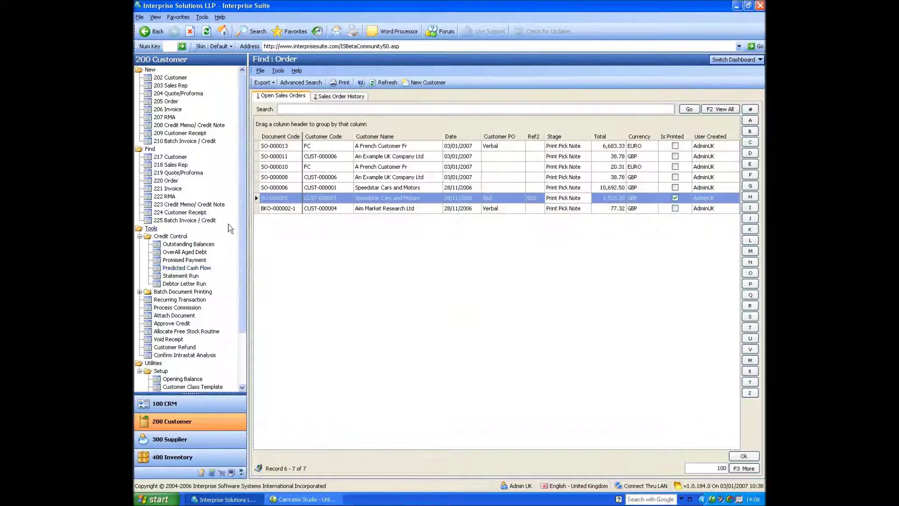
- Start a statement run for all customers with the age date 03/01/2007 and a minimum balance of 0
click(180, 275)
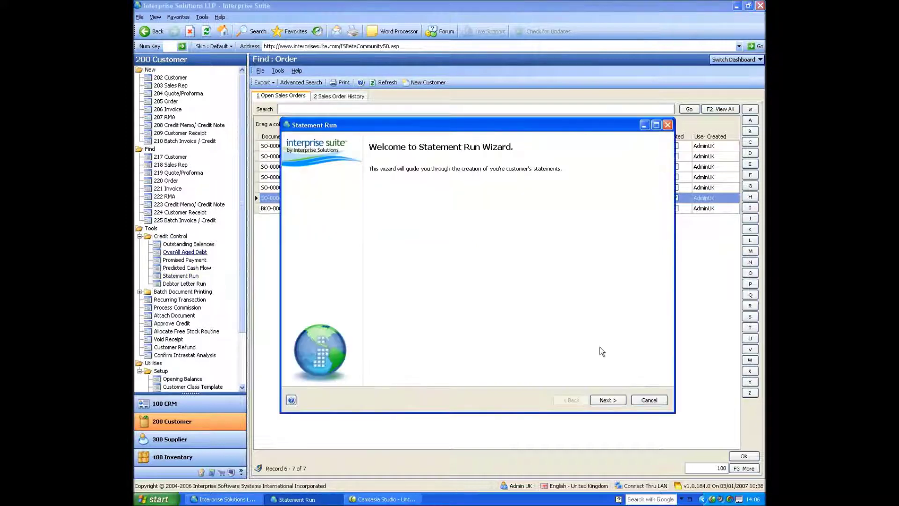
click(611, 400)
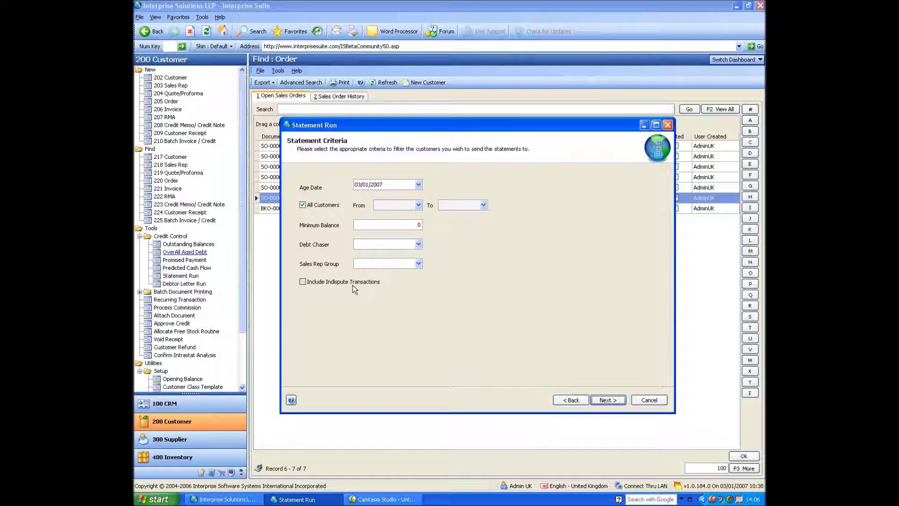
click(605, 400)
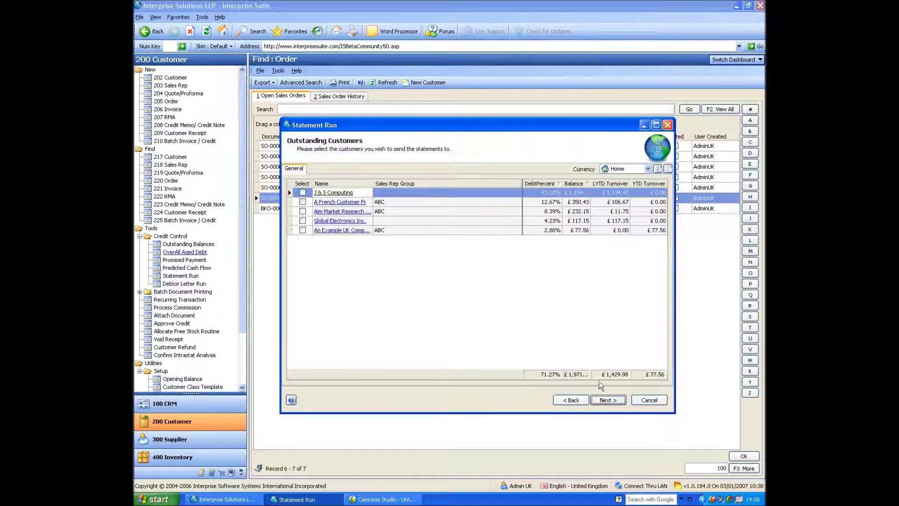
- Select J & S Computing, Aim Market Research and A French Customer Fr for statements, and finish the wizard to open the print settings
click(303, 192)
click(303, 211)
click(303, 203)
click(621, 404)
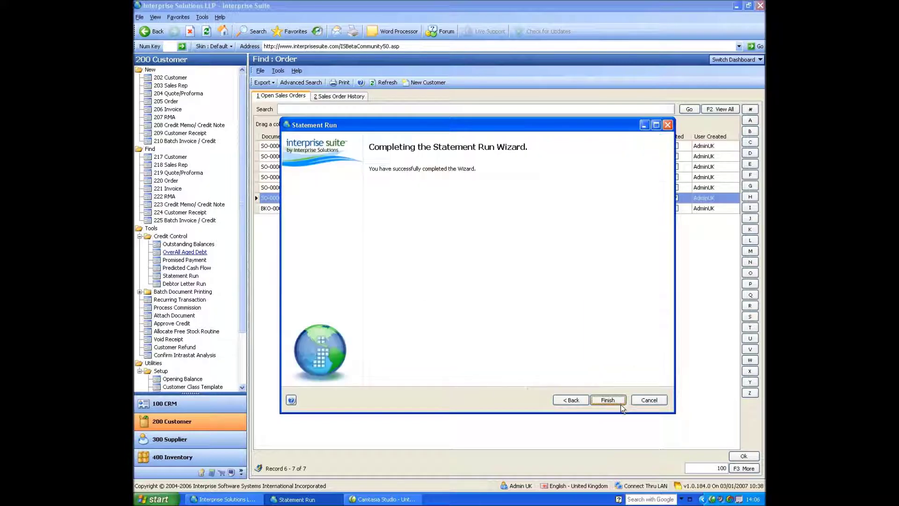
click(619, 399)
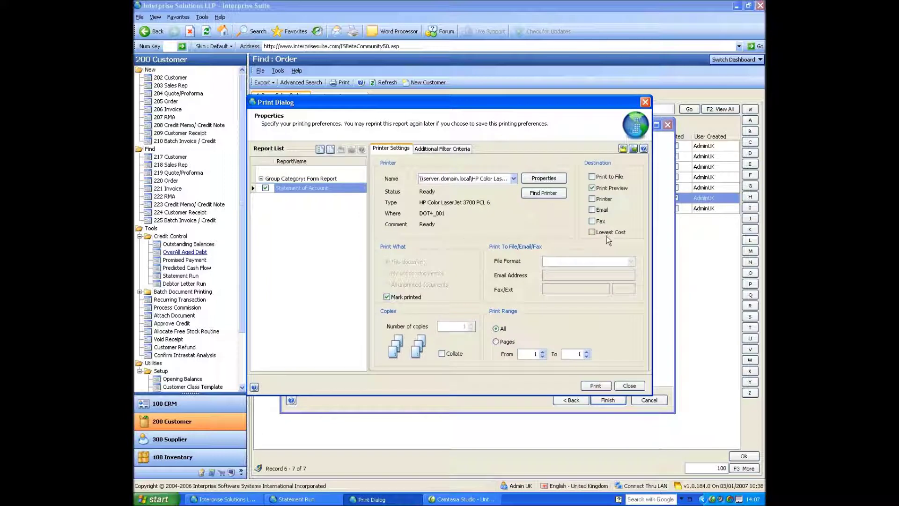